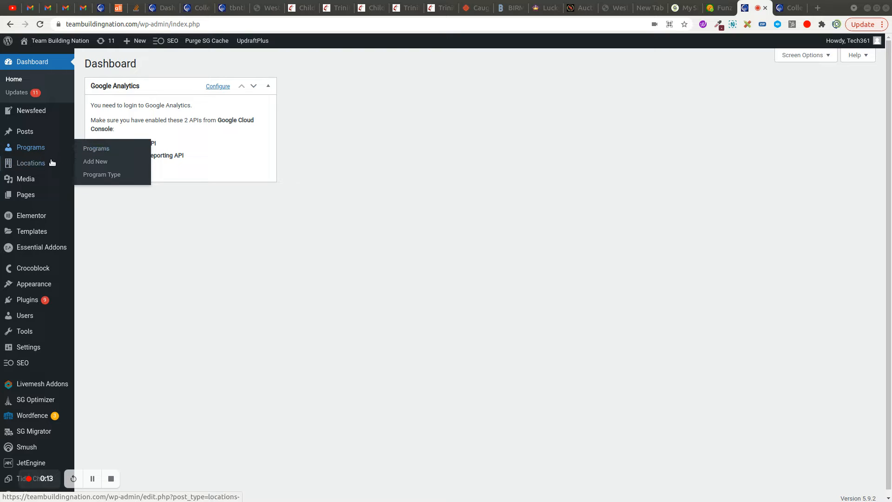
- Open the list of saved Elementor templates
mouse_move(51, 180)
mouse_move(41, 231)
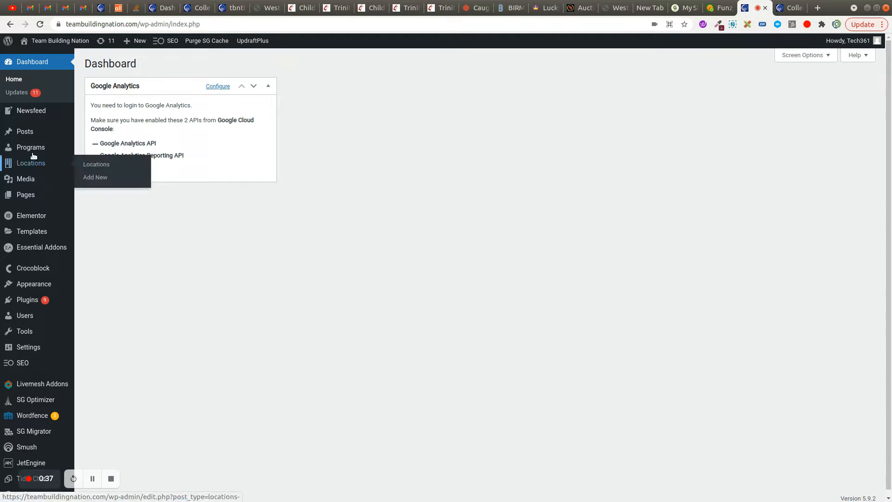
mouse_move(35, 149)
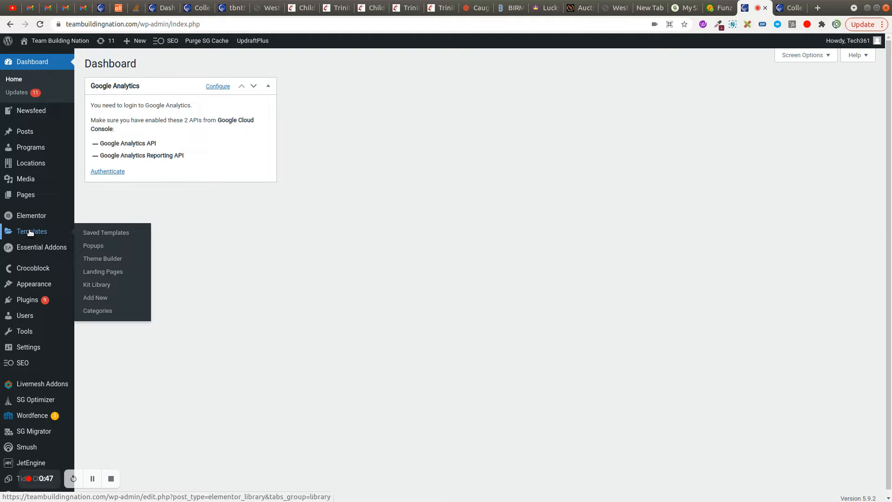
left_click(117, 234)
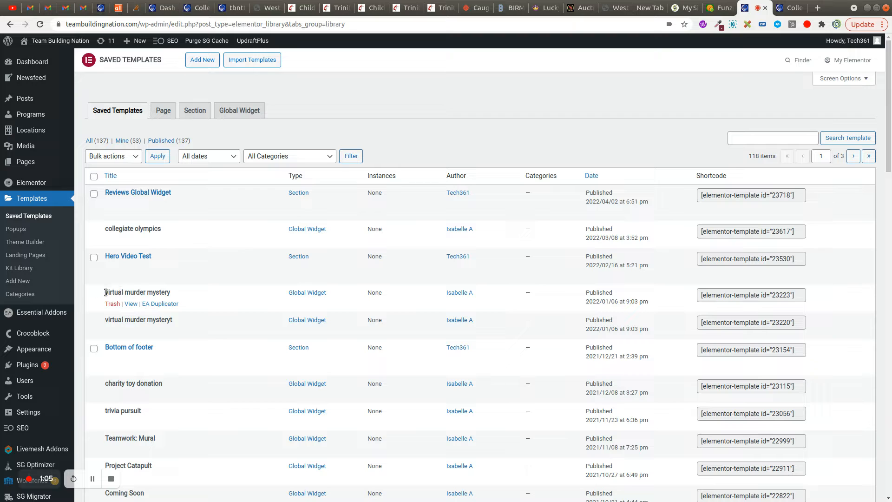
- Open the Reviews Global Widget template in Elementor and open its Reviews carousel for editing
left_click_drag(106, 292, 171, 290)
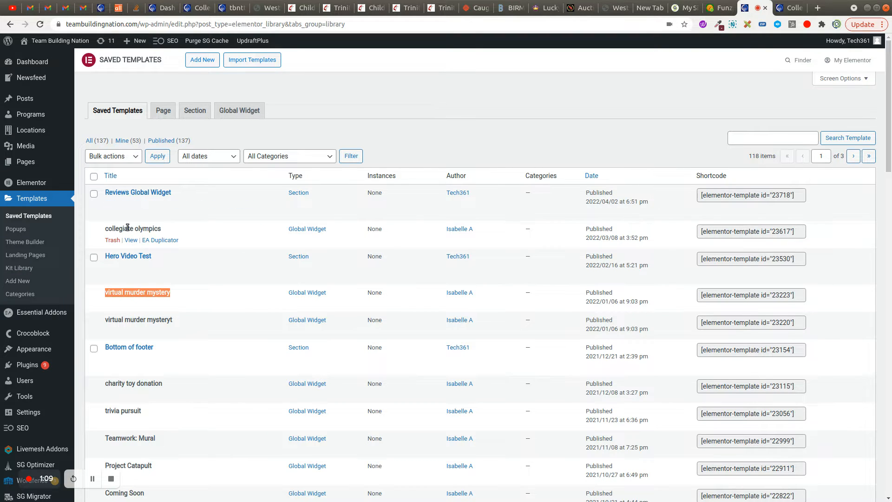
left_click(340, 127)
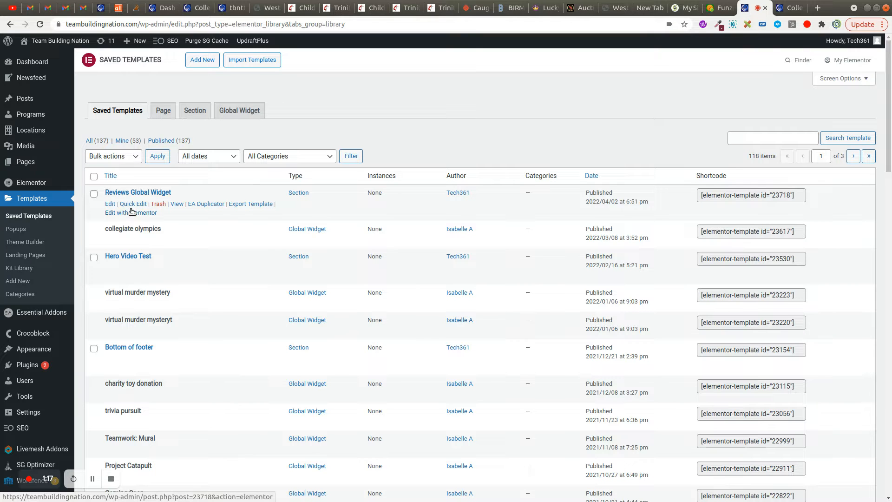
left_click(135, 213)
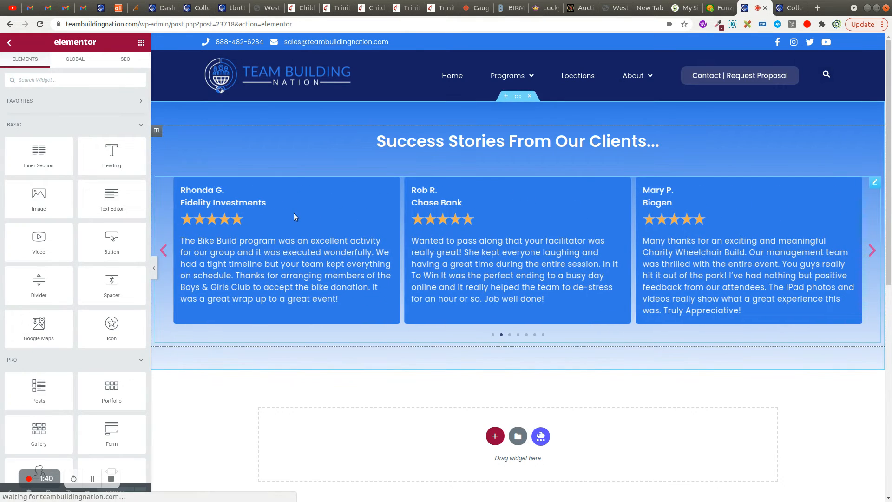
right_click(478, 220)
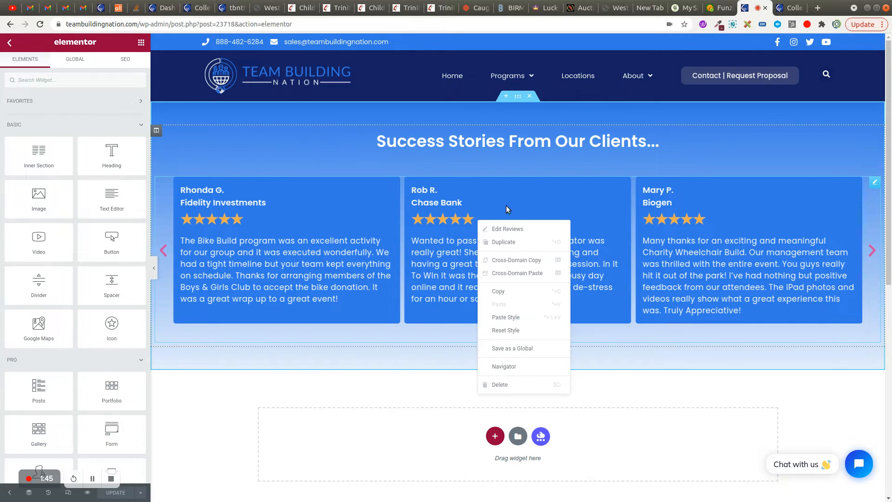
left_click(499, 230)
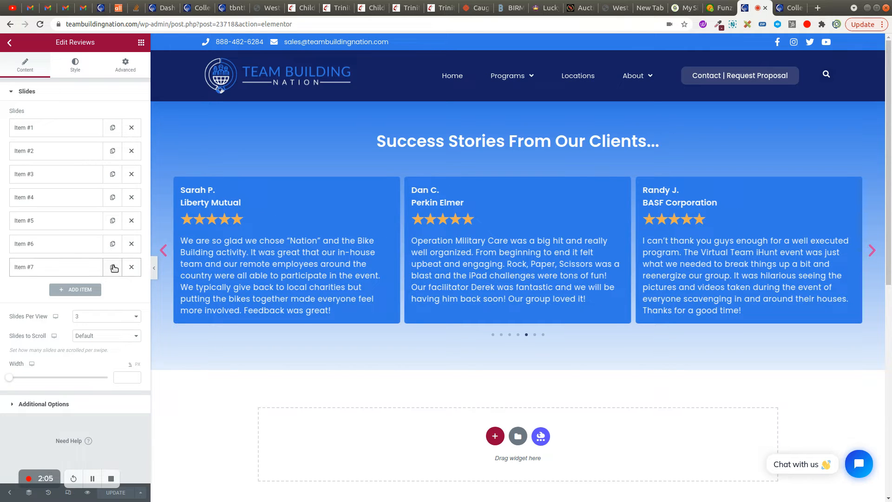
- Add a blank slide to the Reviews carousel, look over its fields and delete it
left_click(72, 290)
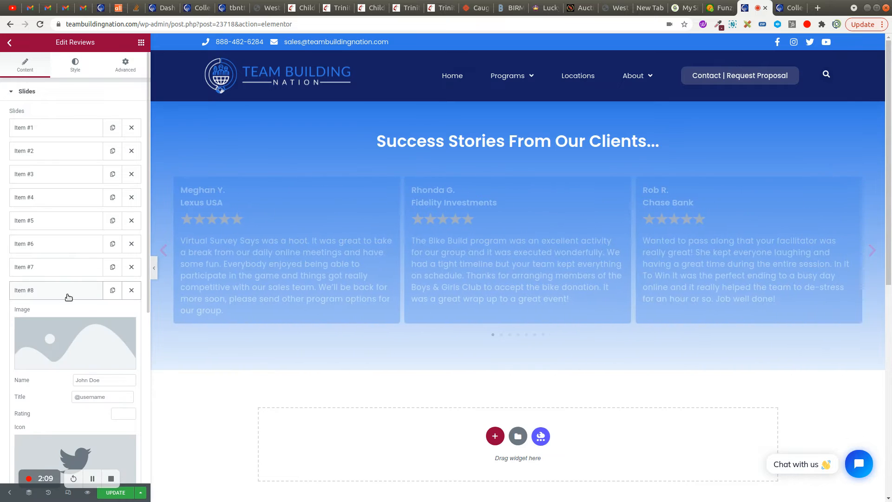
scroll(83, 325, "down", 1)
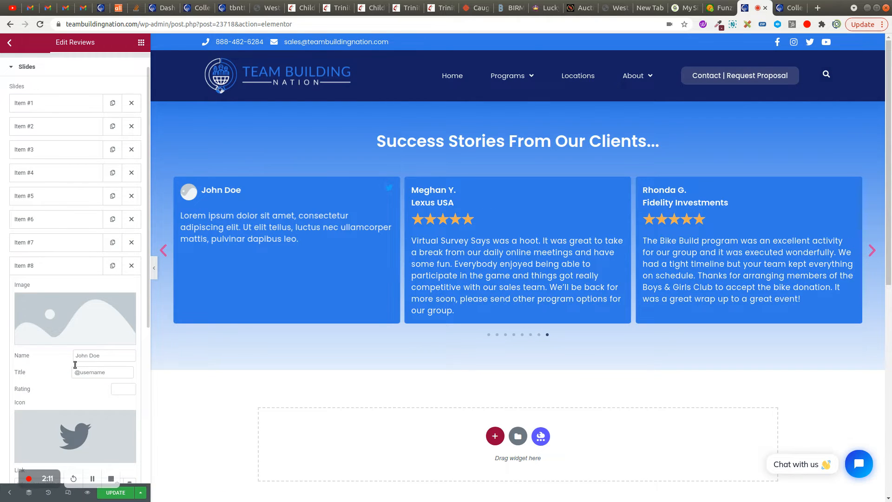
scroll(75, 412, "down", 2)
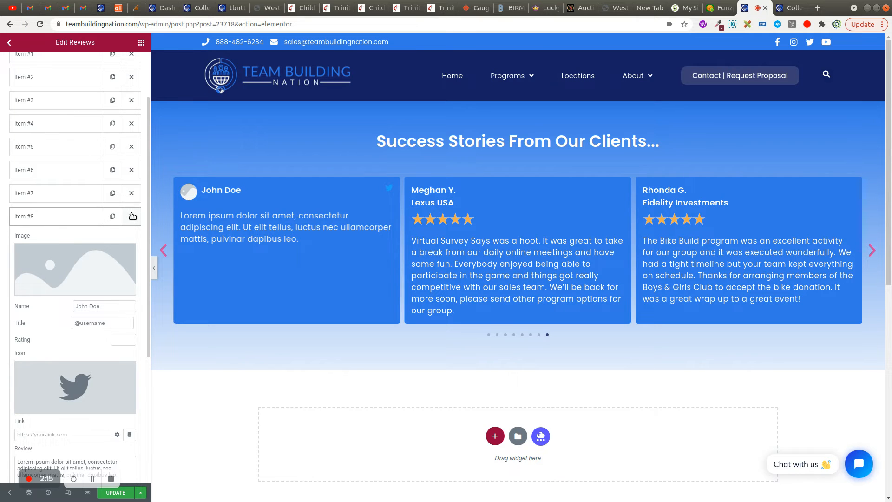
left_click(132, 216)
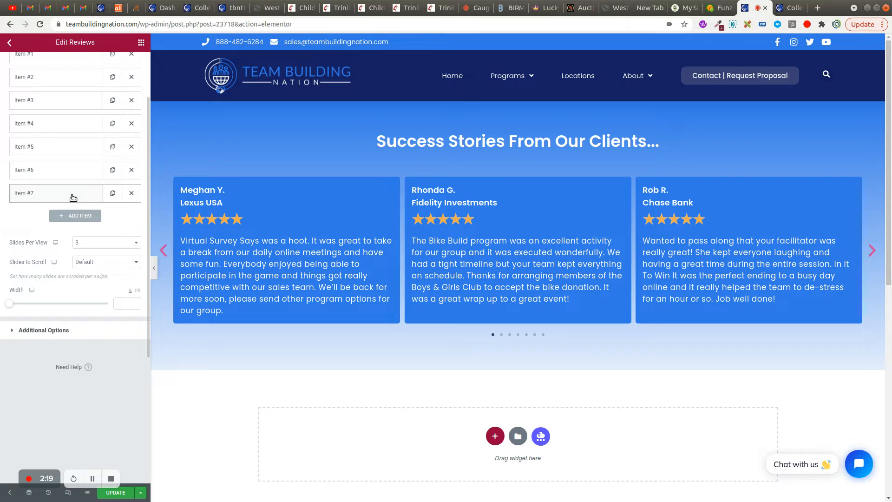
- Duplicate slide Item #7 and open the fields of the copy, Item #8
left_click(111, 194)
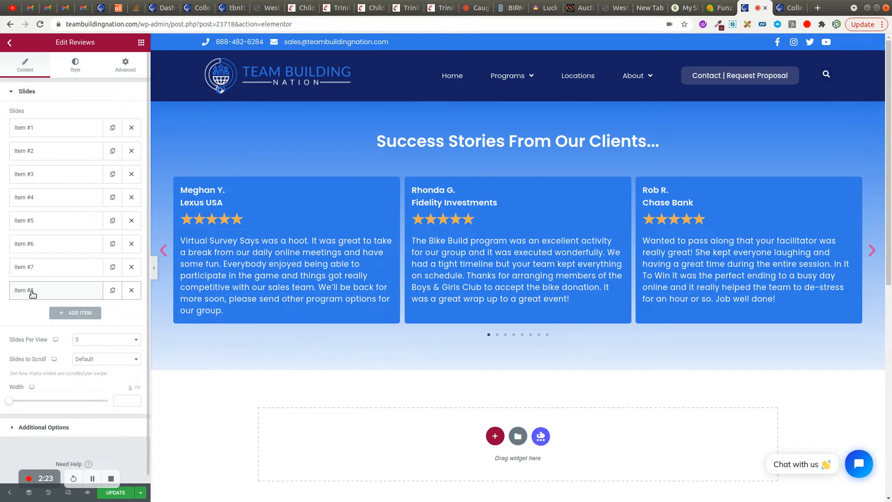
left_click(32, 292)
scroll(69, 302, "down", 2)
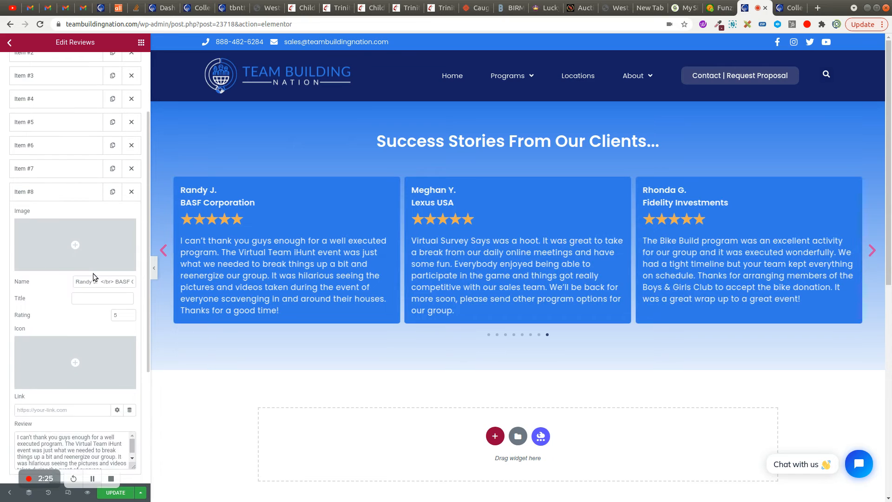
- Examine how Item #8's Name field combines the reviewer's name, the </br> tag and the company
left_click_drag(75, 281, 99, 282)
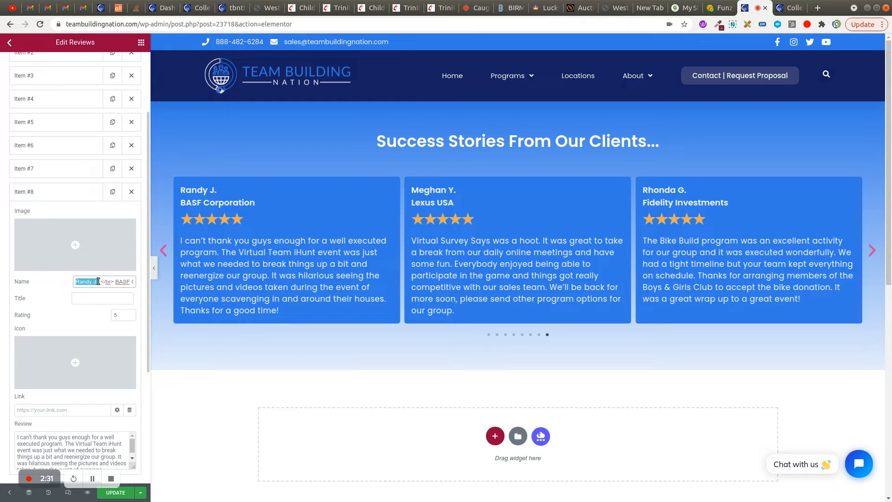
left_click(102, 282)
left_click_drag(114, 281, 100, 282)
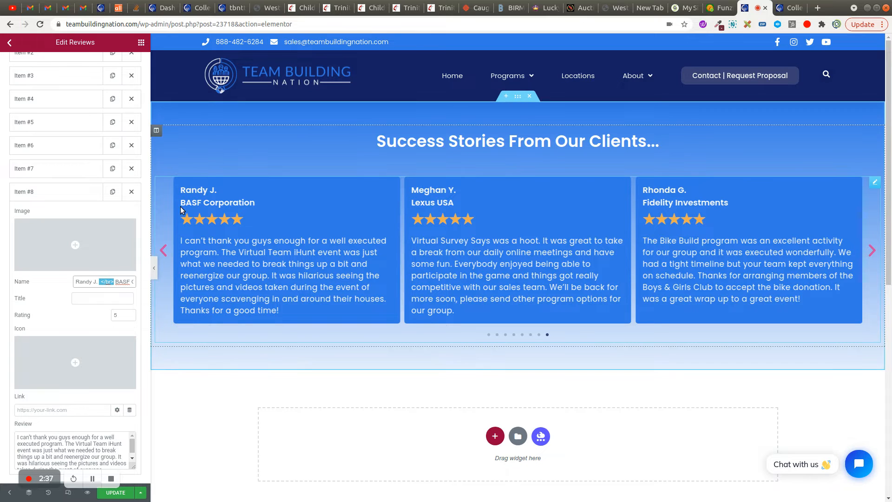
left_click(117, 282)
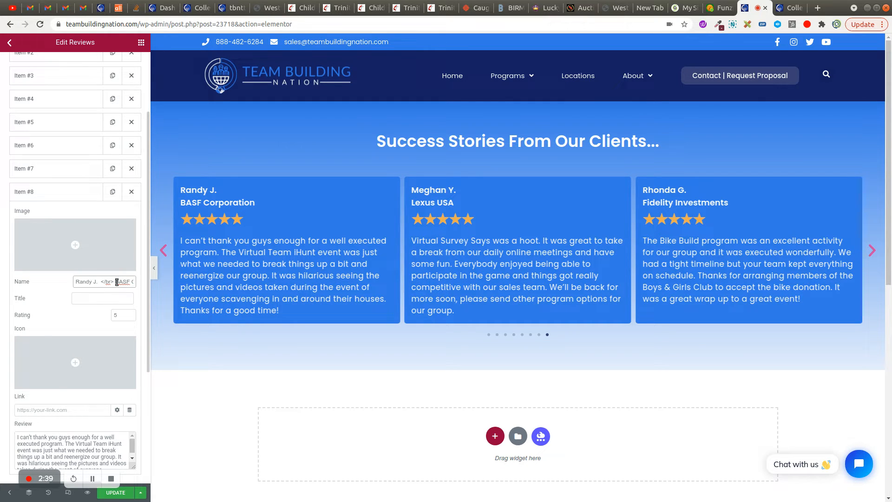
left_click_drag(118, 282, 135, 281)
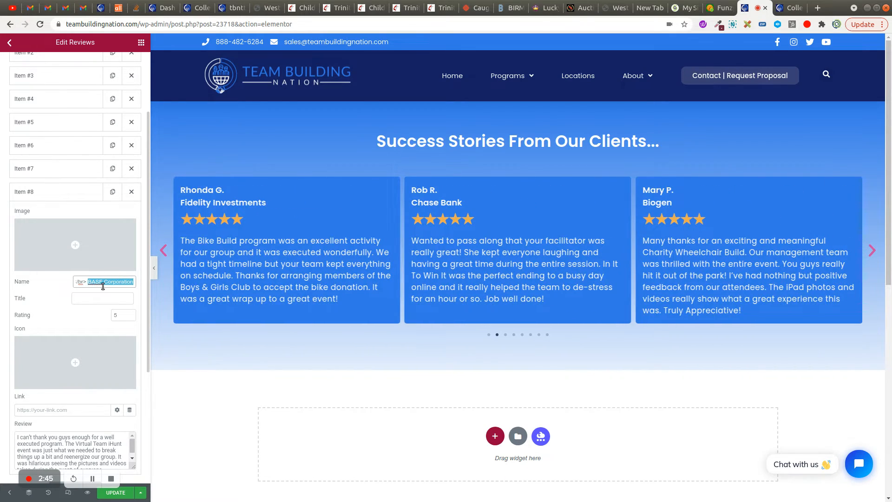
scroll(85, 324, "down", 2)
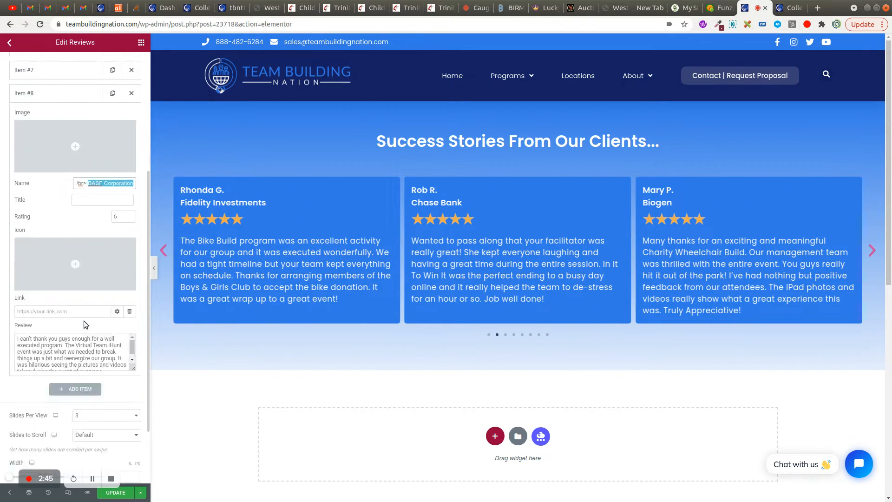
- Replace the review text of Item #8 with "Test"
double_click(21, 327)
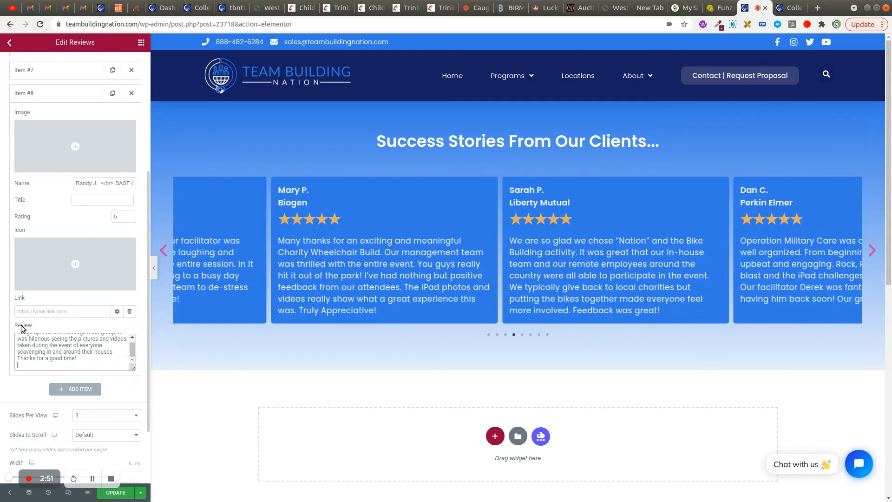
scroll(83, 360, "up", 2)
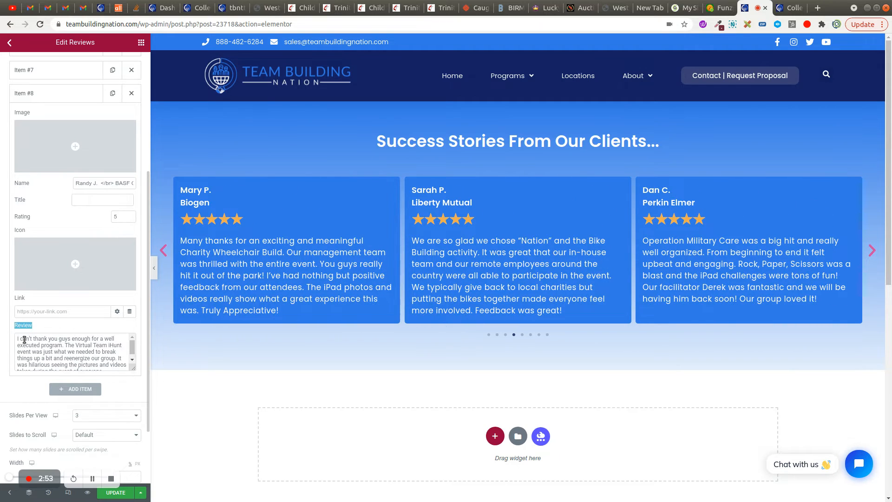
left_click_drag(18, 339, 92, 375)
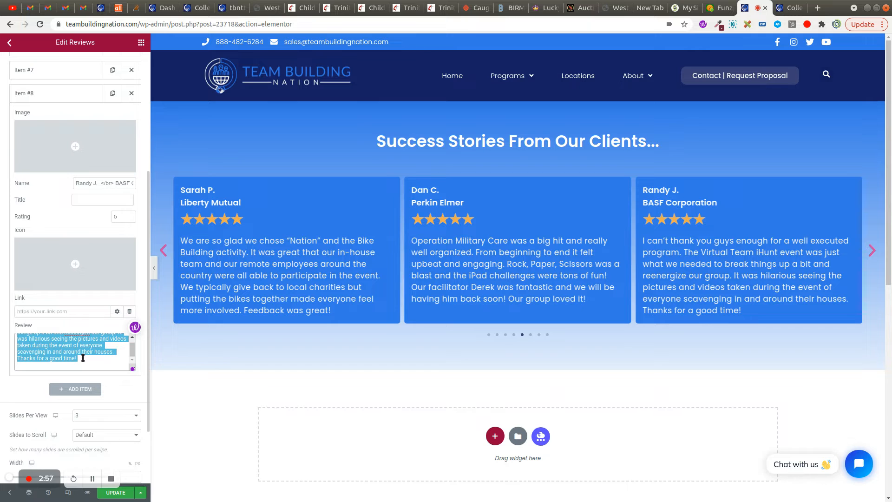
scroll(83, 358, "up", 2)
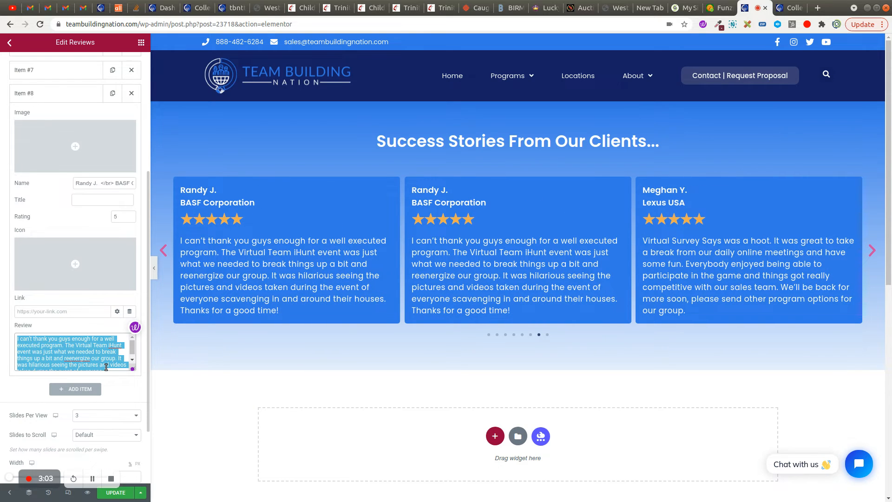
type("Test")
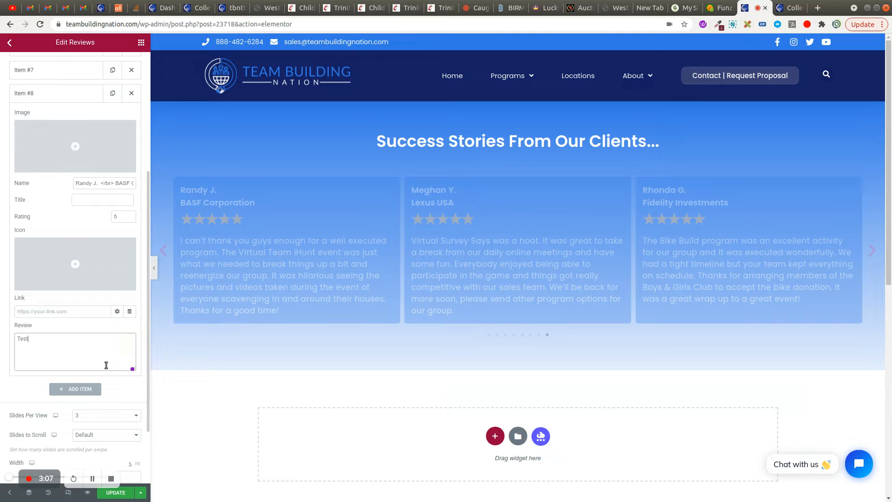
- Change Item #8's Name field to "New Name" and "My Company", keeping the </br> tag between them
left_click_drag(97, 182, 79, 184)
type("New Name")
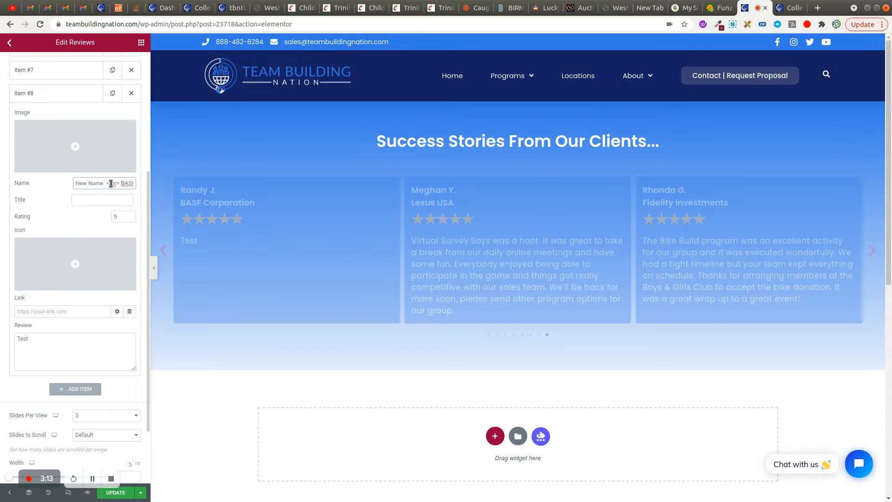
left_click_drag(127, 184, 153, 183)
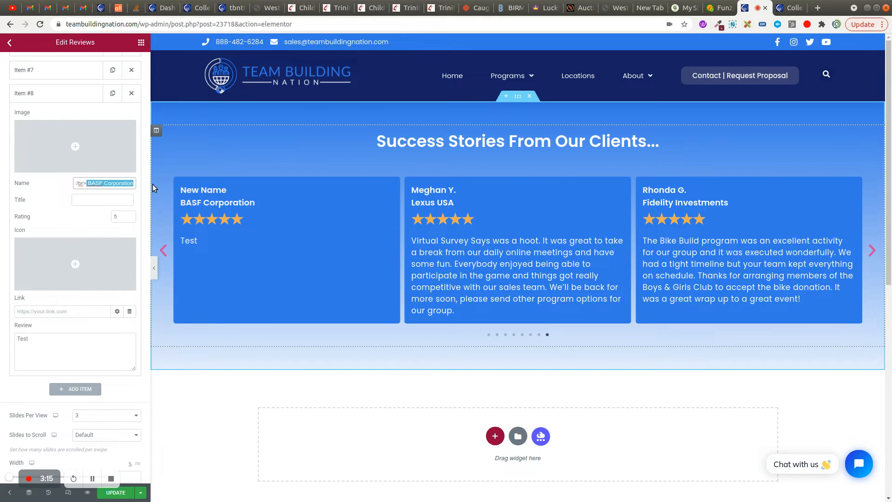
type("My Compaqn")
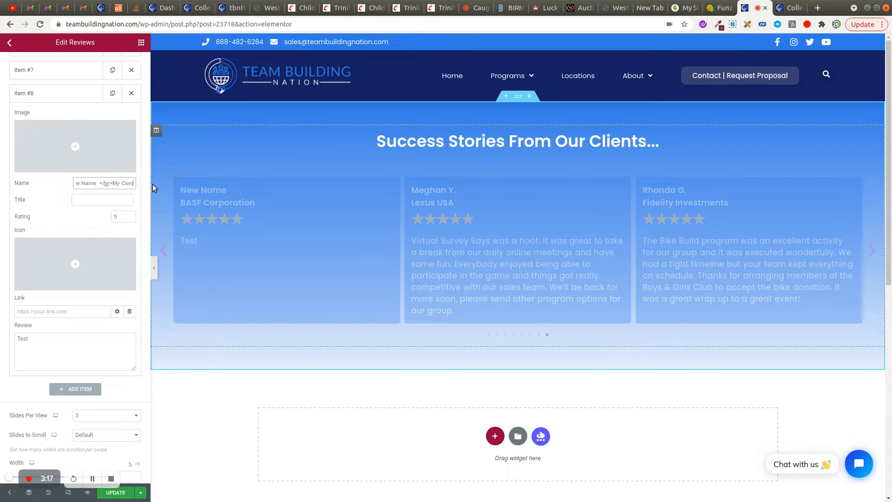
key("BackSpace")
key("BackSpace")
key("BackSpace")
key("BackSpace")
type("pany")
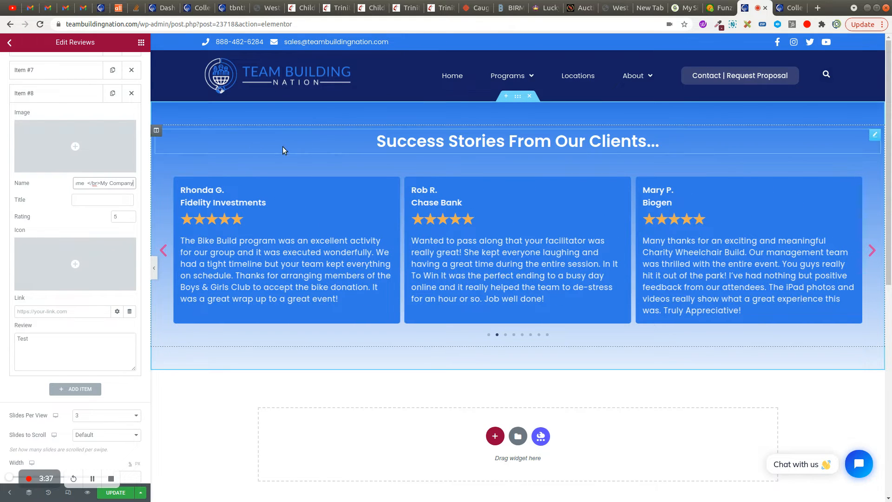
- Delete slide Item #8 from the Reviews carousel and update the template
scroll(88, 198, "up", 1)
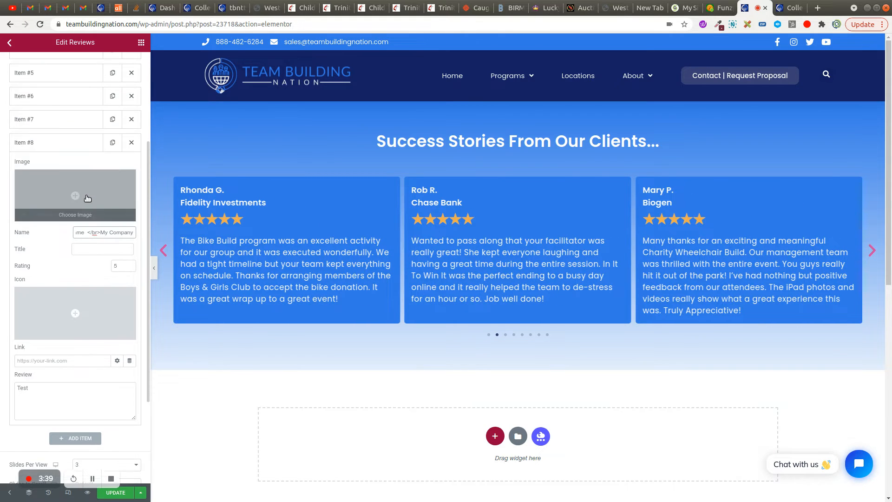
left_click(131, 142)
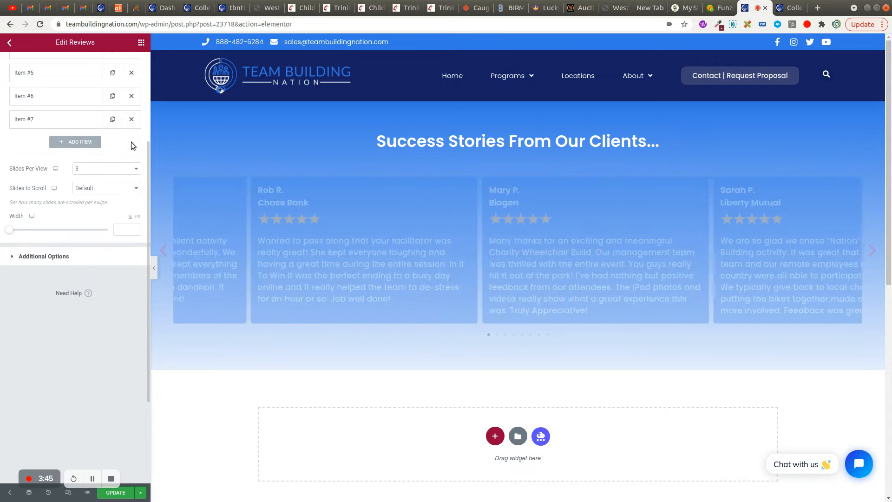
left_click(116, 493)
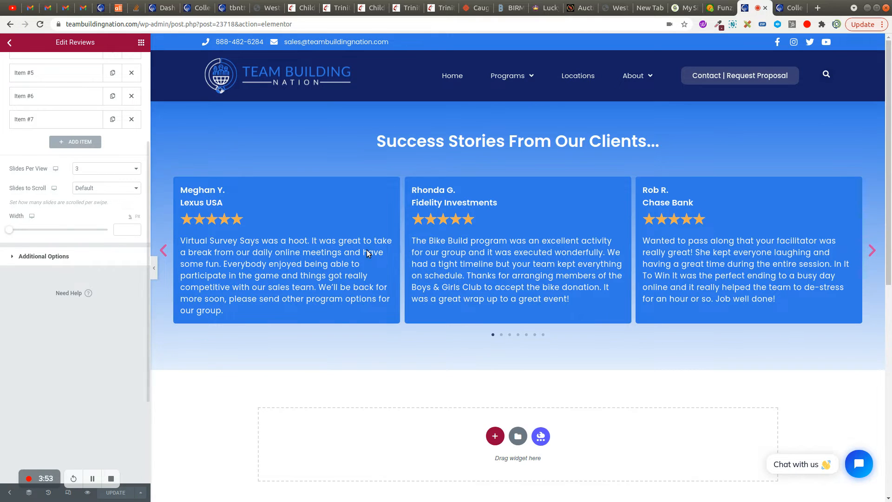
- Exit the Elementor editor to the WordPress dashboard
scroll(49, 140, "up", 3)
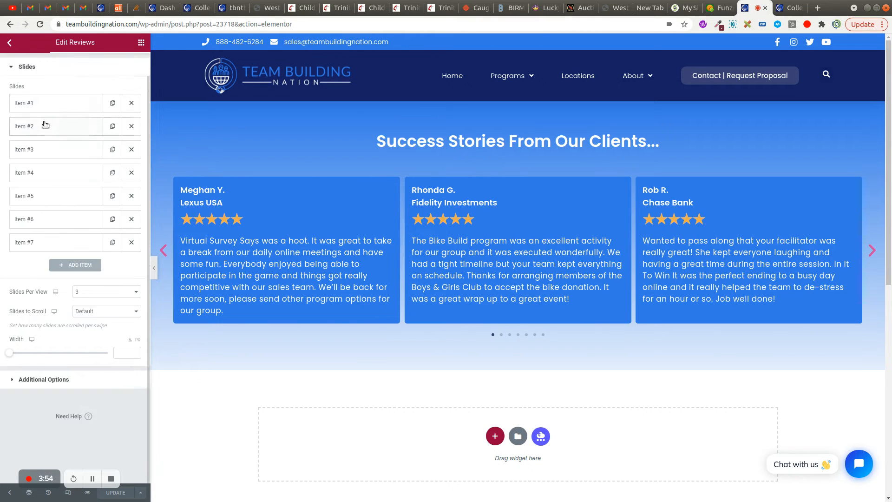
left_click(9, 43)
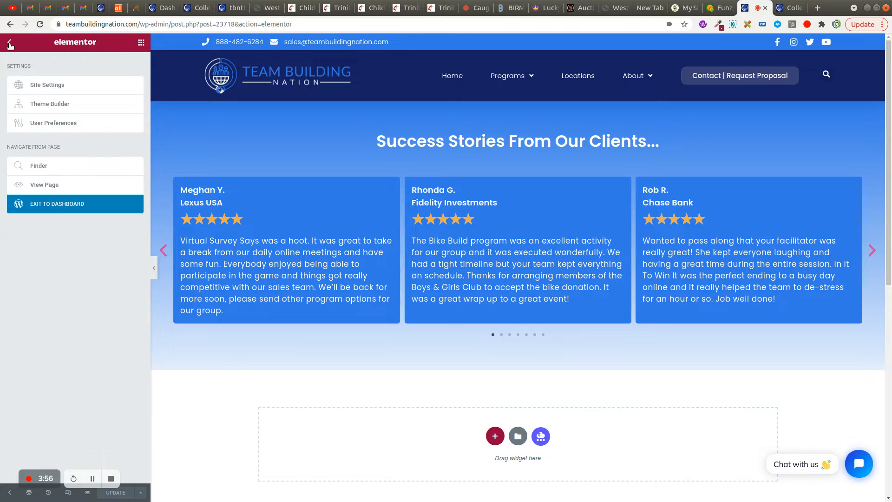
left_click(53, 205)
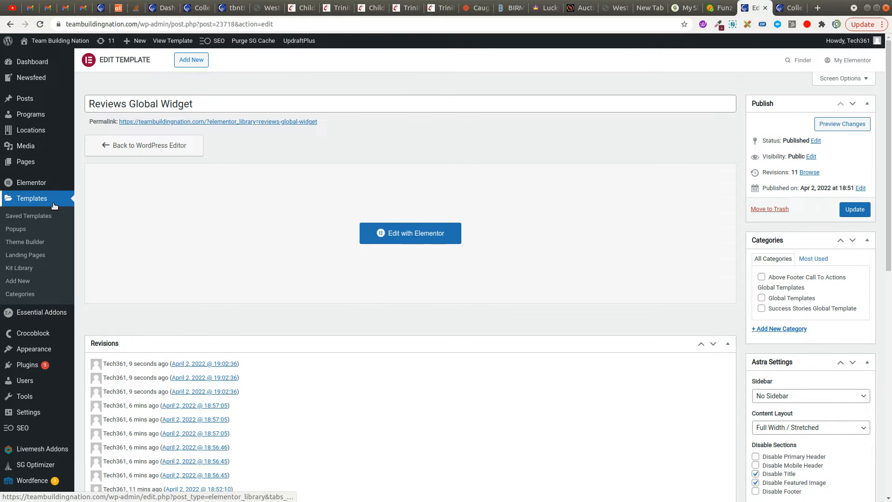
mouse_move(33, 117)
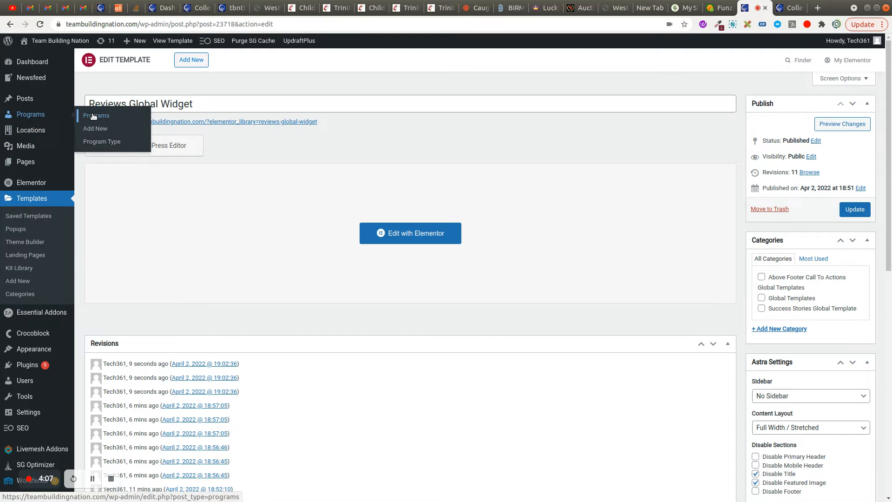
- Open the In It to Win It: Record Breakers program from the Programs list for editing with Elementor in a separate browser tab
left_click(93, 117)
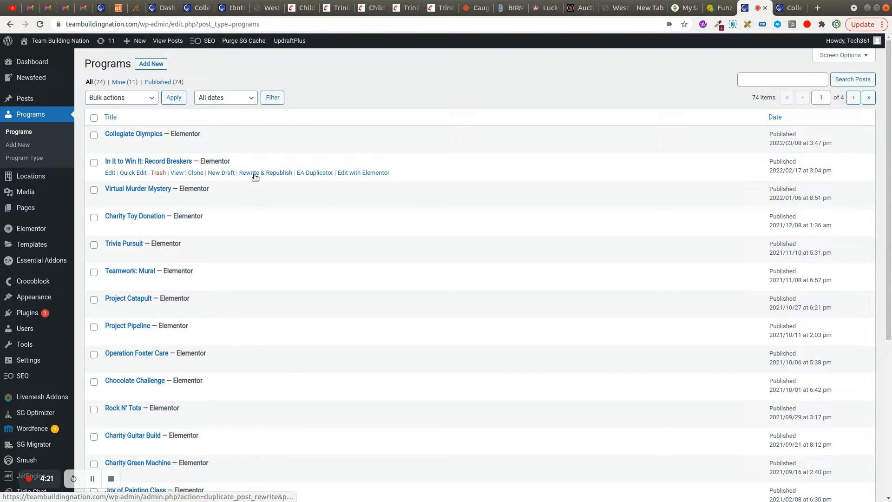
right_click(347, 172)
left_click(374, 175)
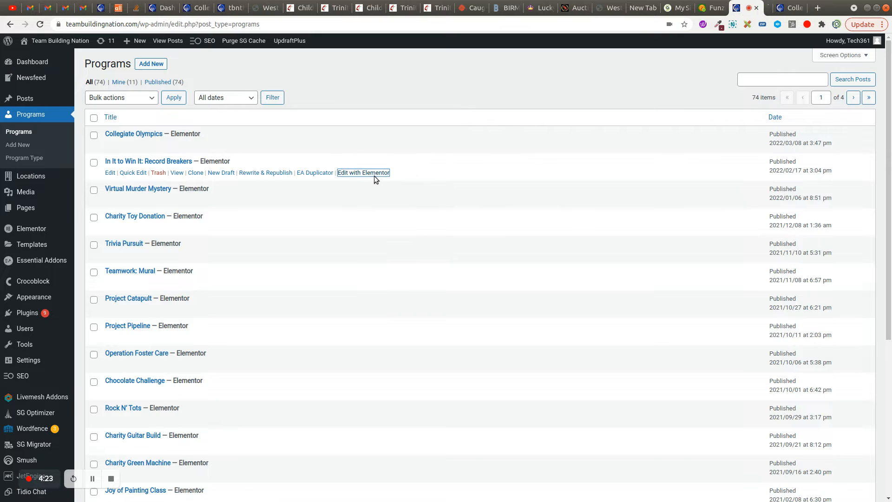
left_click(754, 8)
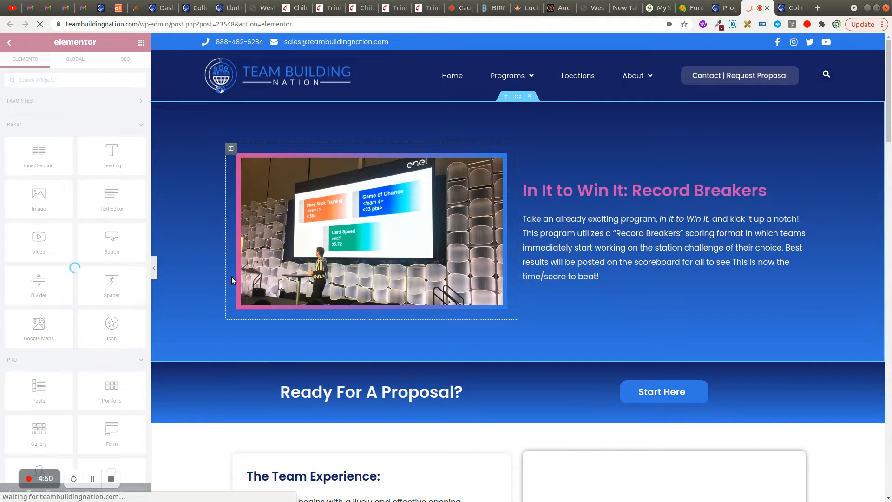
- Examine the program page's sections from the introduction through the image carousel and similar activities to the empty widget area above the footer
scroll(224, 335, "down", 4)
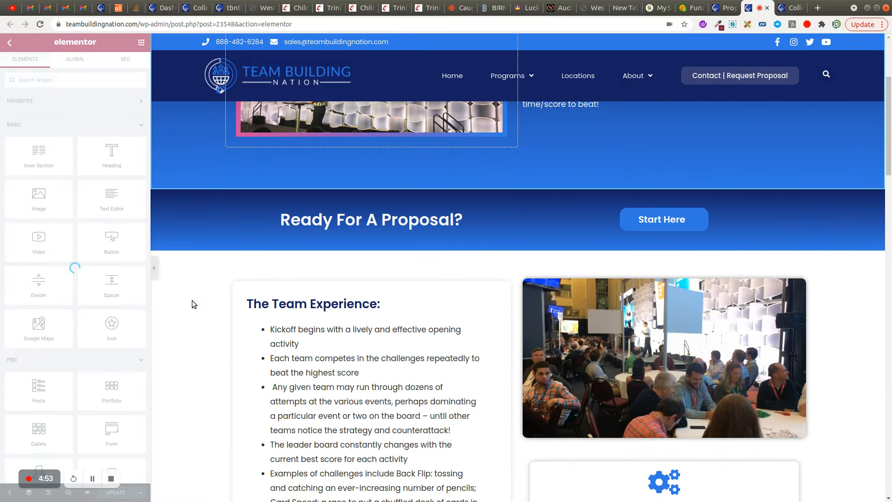
scroll(191, 300, "up", 4)
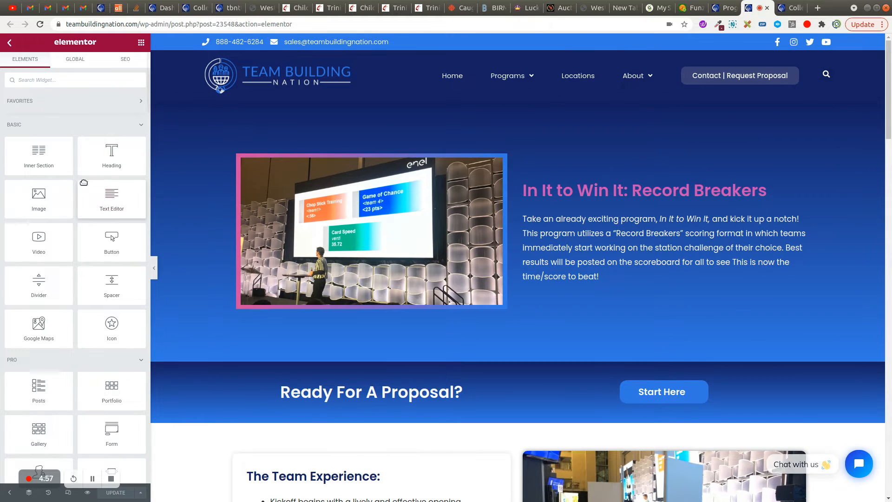
scroll(216, 254, "down", 3)
scroll(216, 252, "down", 8)
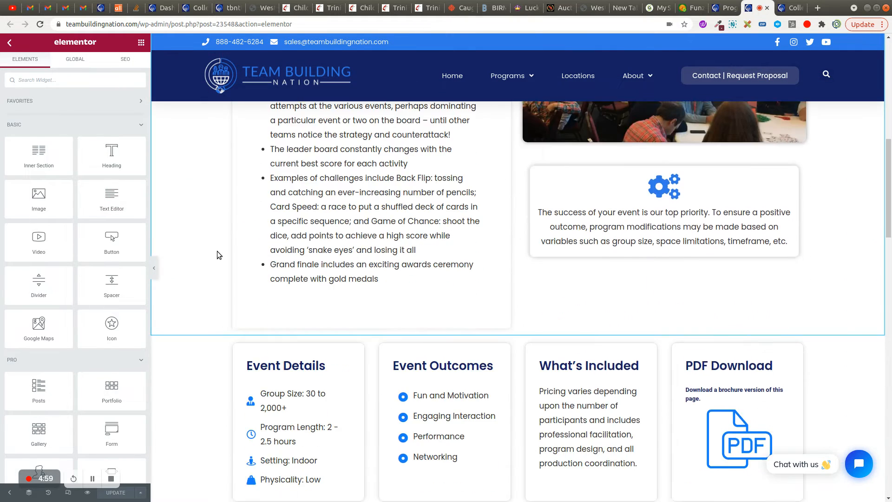
scroll(218, 249, "up", 10)
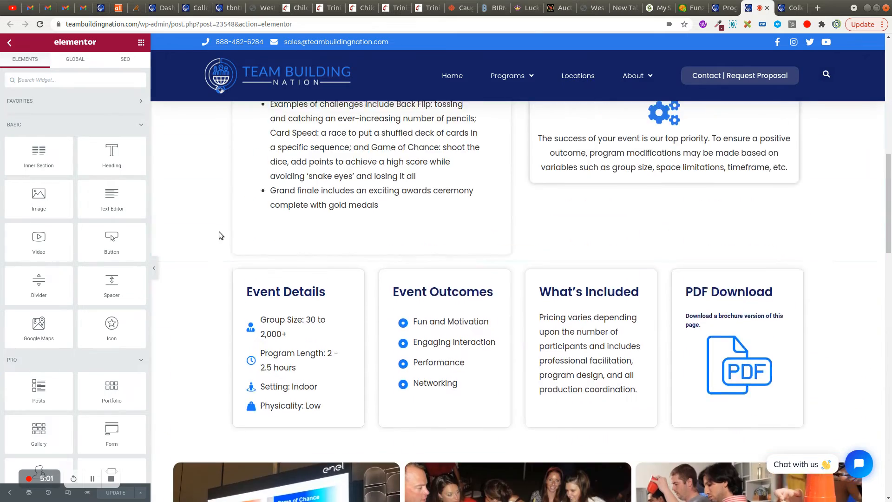
scroll(215, 212, "up", 2)
scroll(217, 212, "down", 12)
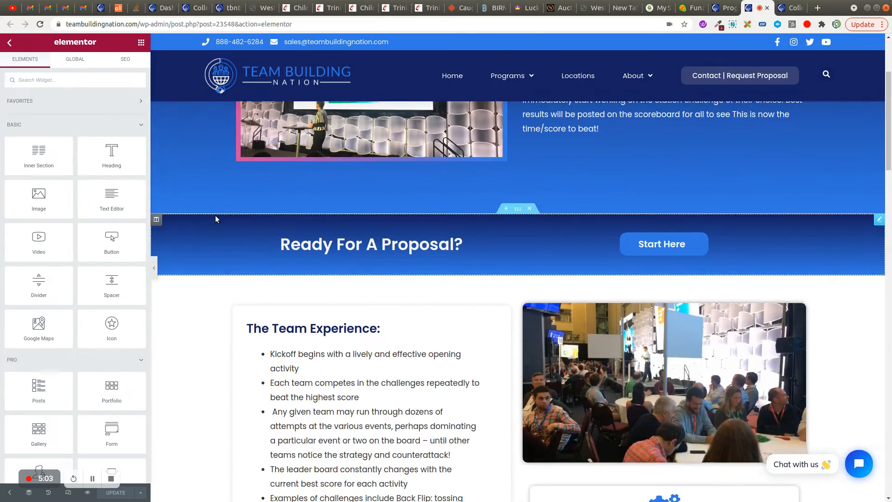
scroll(198, 264, "down", 10)
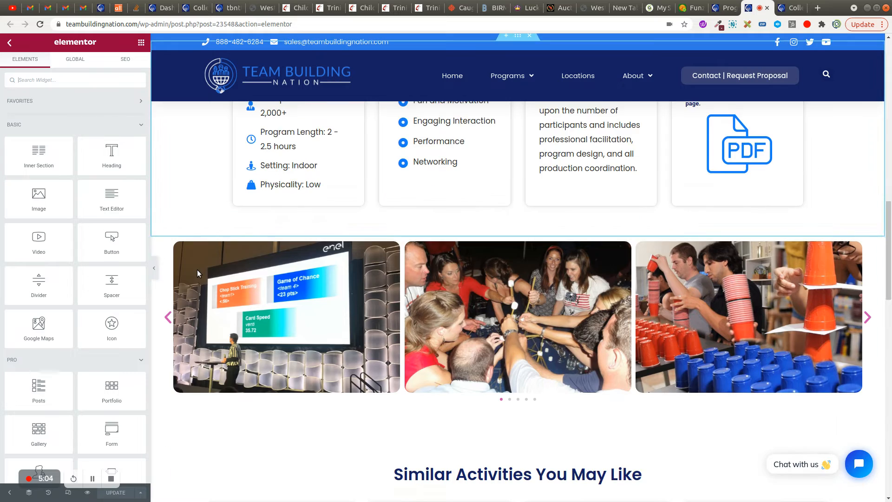
scroll(202, 268, "down", 9)
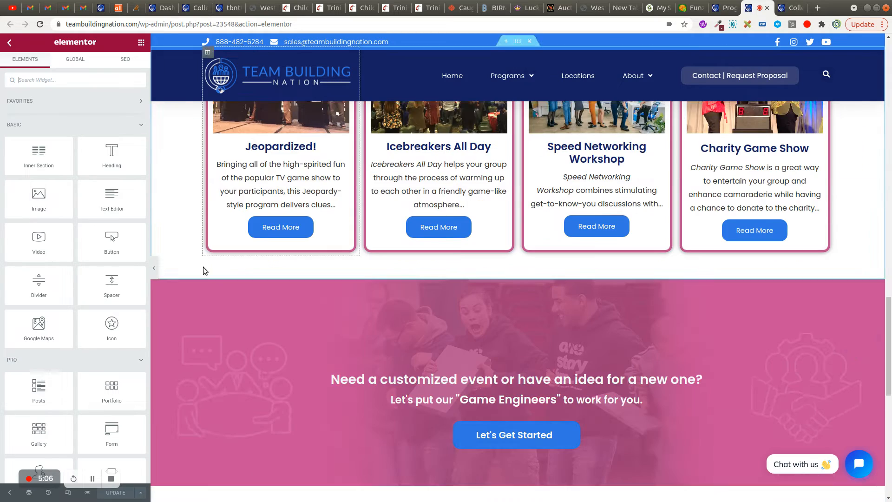
scroll(204, 267, "up", 1)
scroll(392, 269, "down", 3)
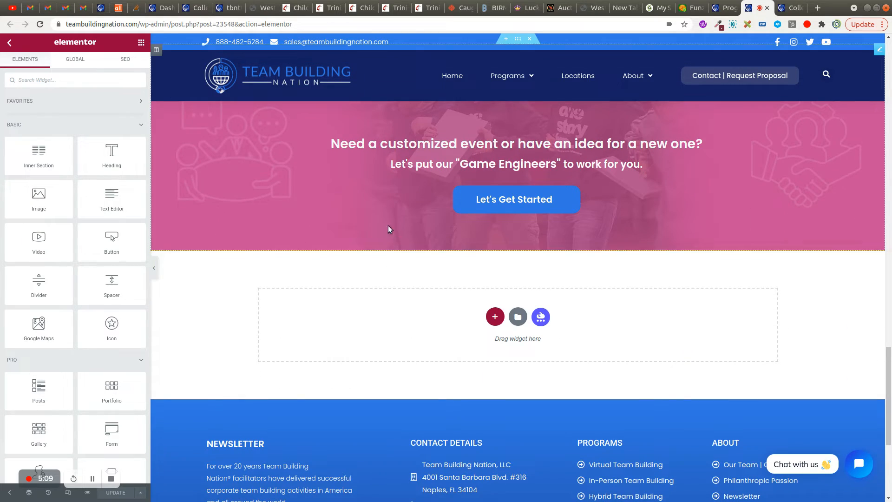
scroll(384, 225, "up", 2)
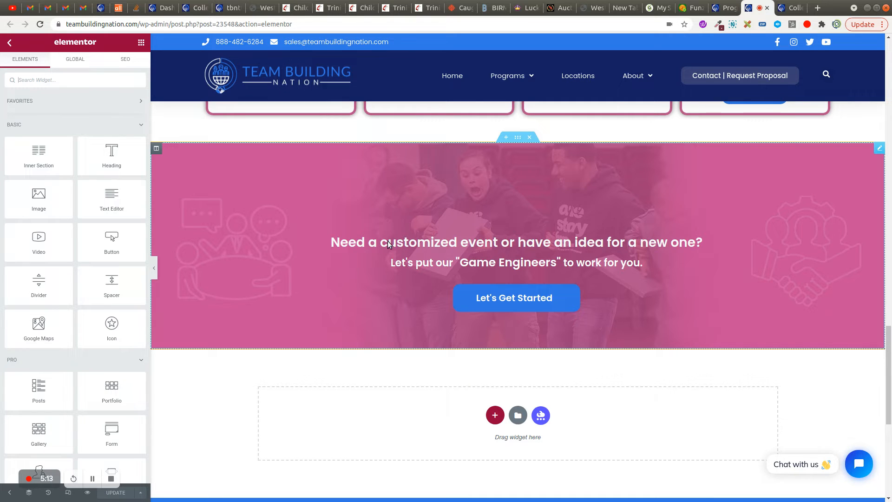
scroll(297, 256, "up", 13)
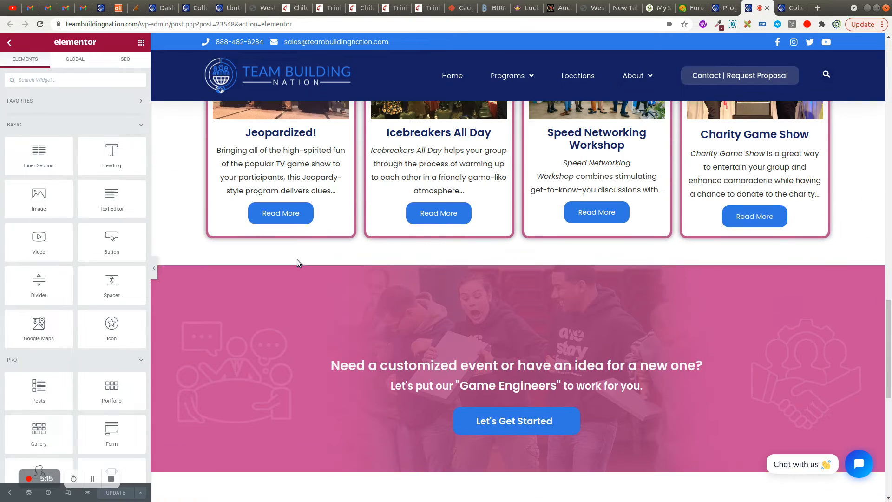
scroll(278, 250, "up", 11)
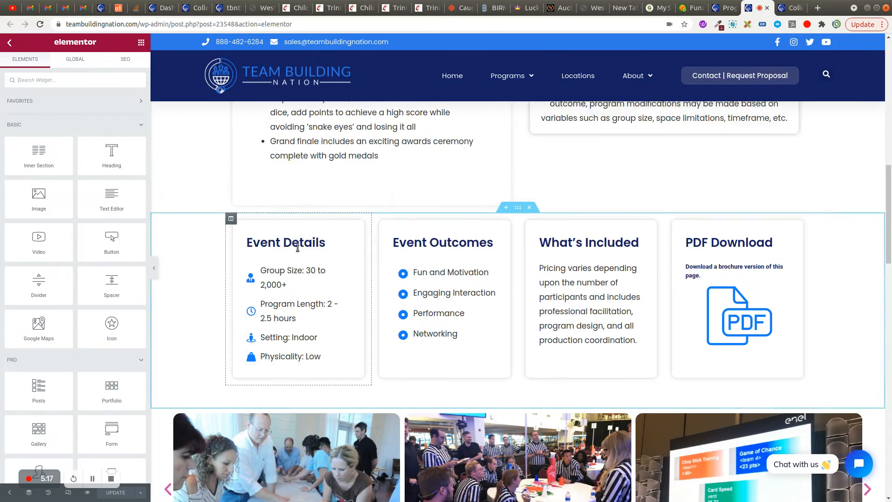
scroll(310, 248, "up", 4)
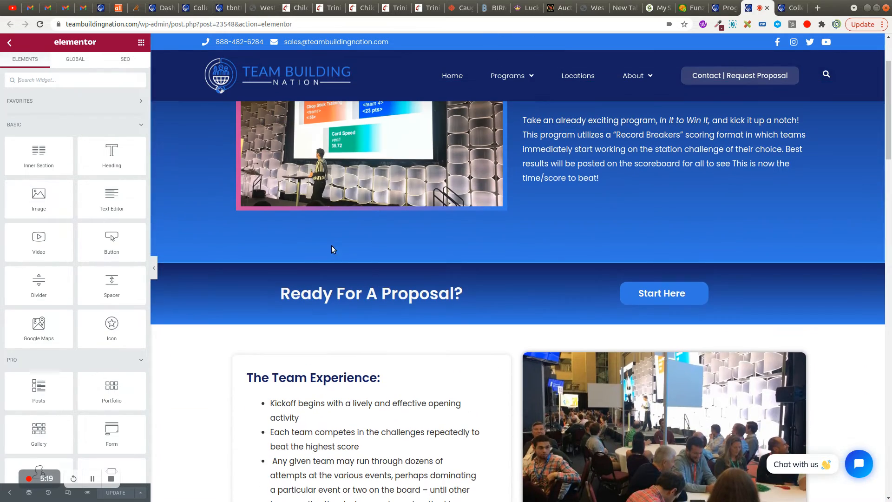
- Add a single-column section below the "Need a customized event" banner, above the footer
left_click_drag(889, 149, 889, 409)
scroll(384, 210, "up", 1)
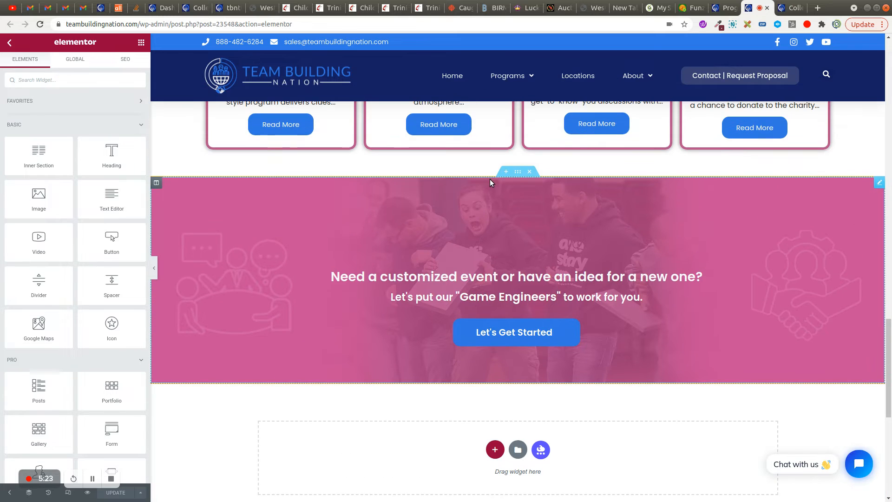
scroll(488, 441, "down", 2)
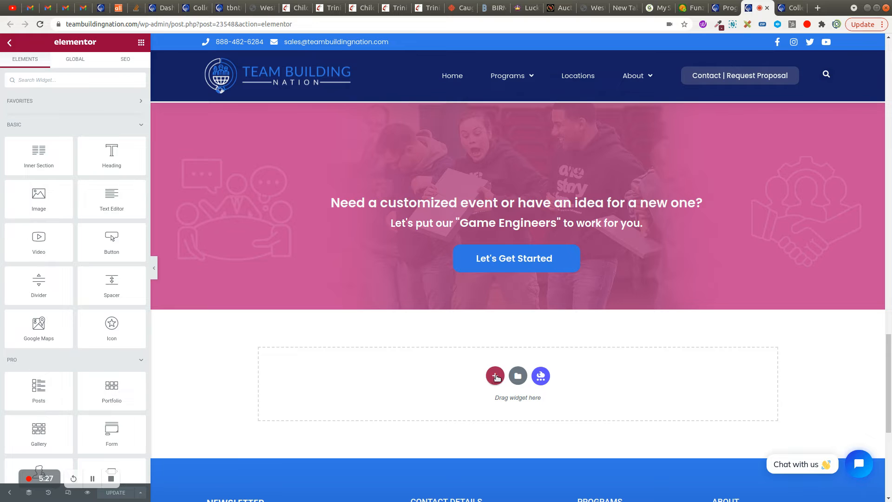
left_click(495, 376)
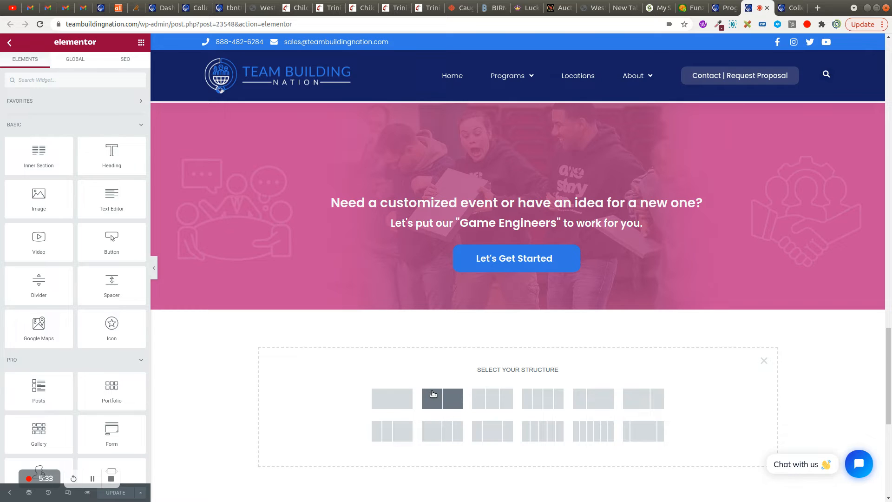
left_click(396, 397)
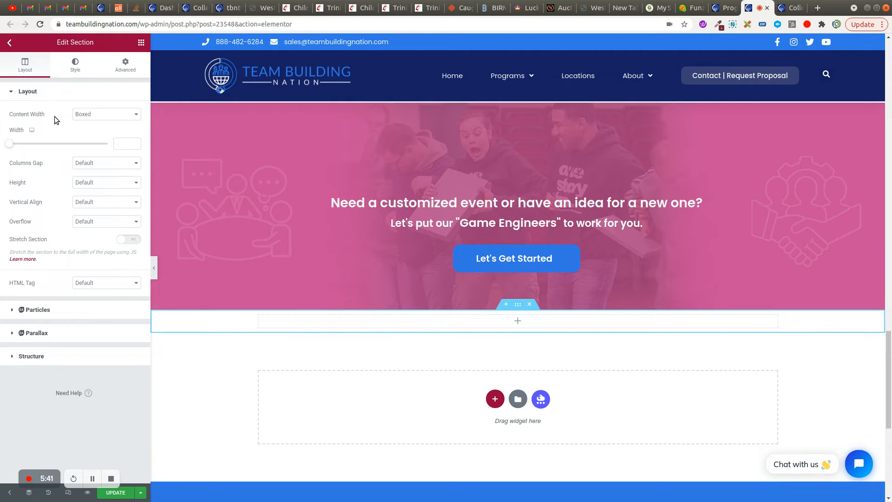
- Set the new section's Content Width to Full Width and its Columns Gap to No Gap
left_click_drag(44, 115, 9, 114)
left_click(85, 116)
left_click(87, 131)
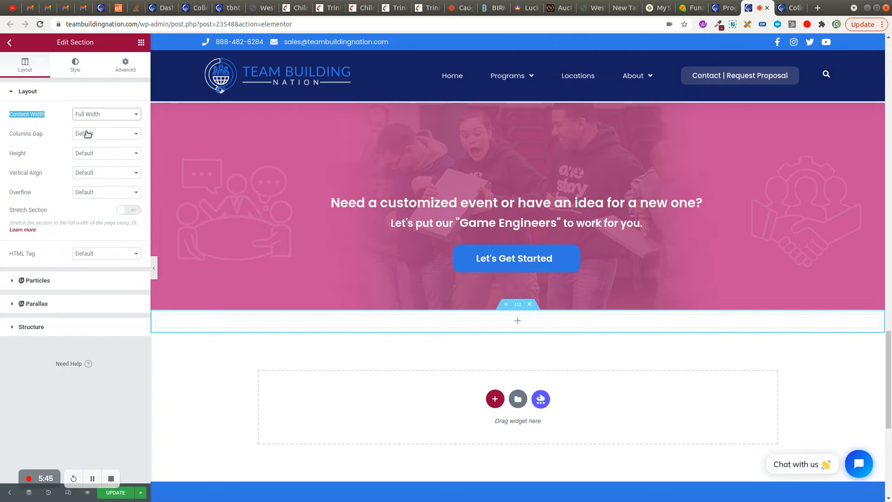
triple_click(22, 134)
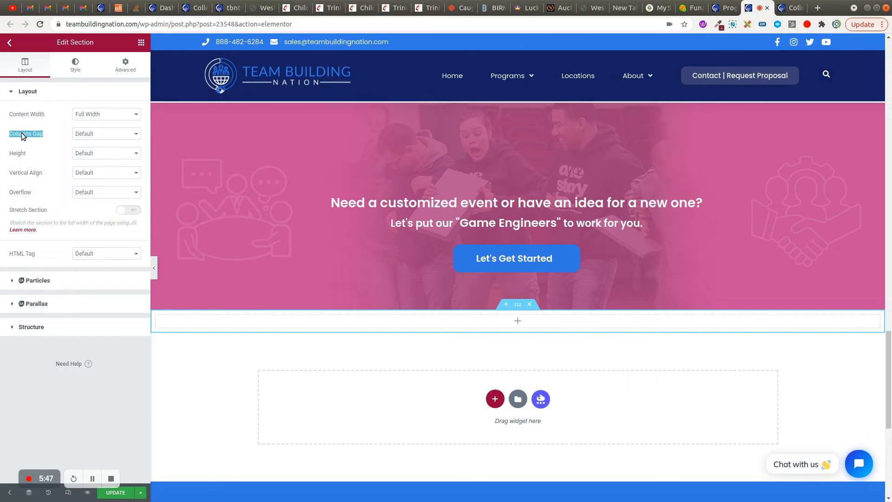
left_click(80, 133)
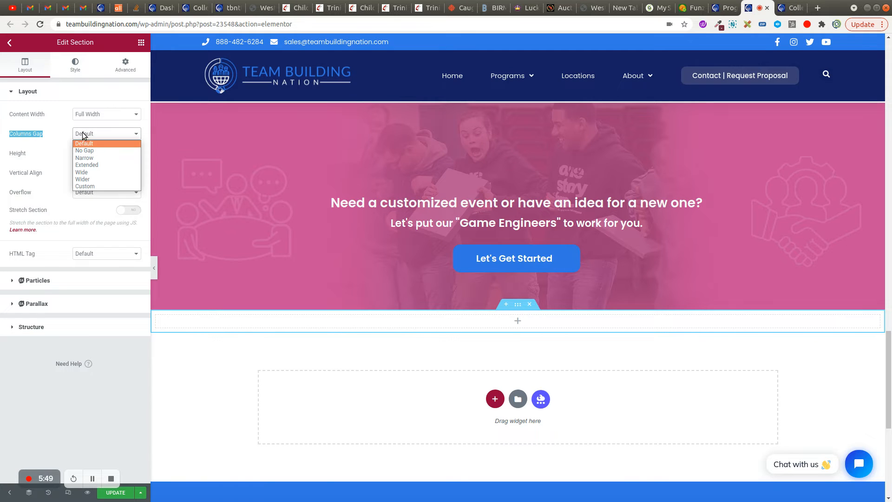
left_click(87, 147)
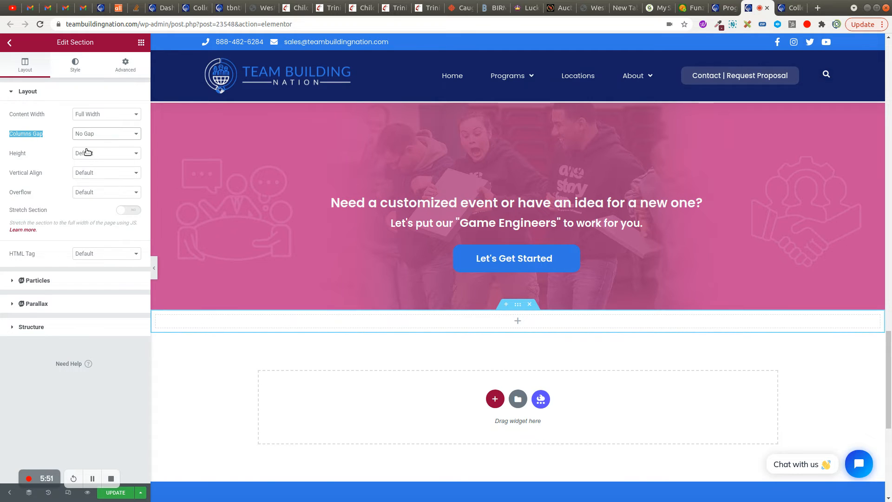
- Search the widgets for "template" and place the Template widget in the new empty section
left_click(142, 43)
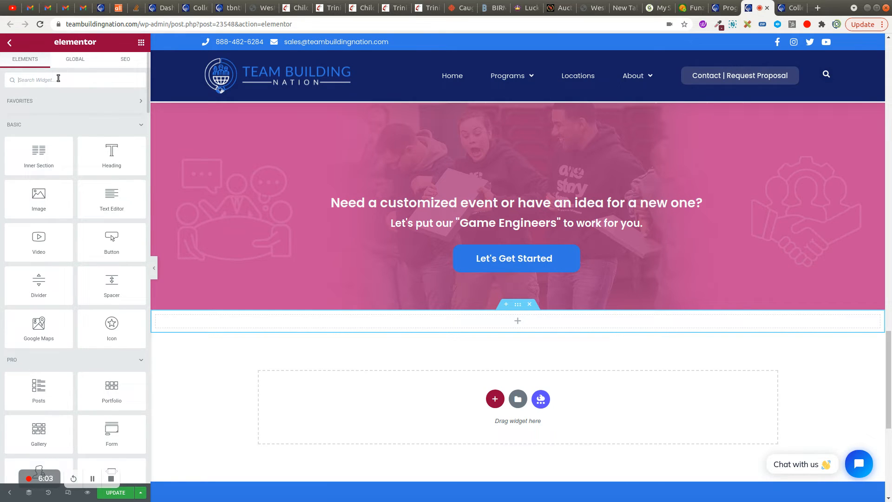
type("template")
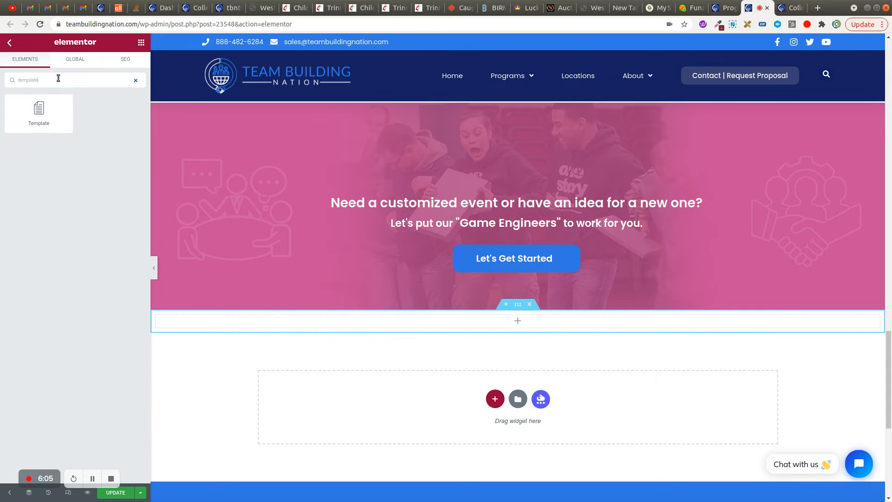
left_click_drag(40, 111, 486, 321)
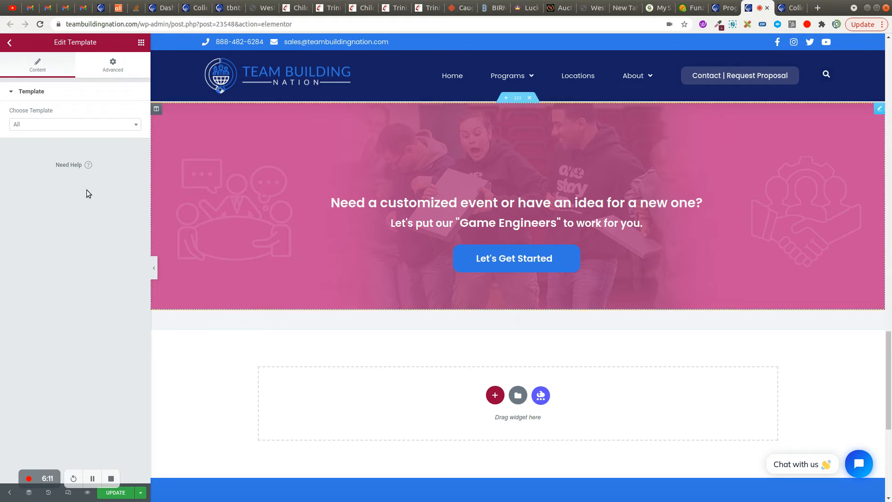
- Search for "Reviews" in the Template widget's template choice and assign Reviews Global Widget (Template)
left_click(34, 125)
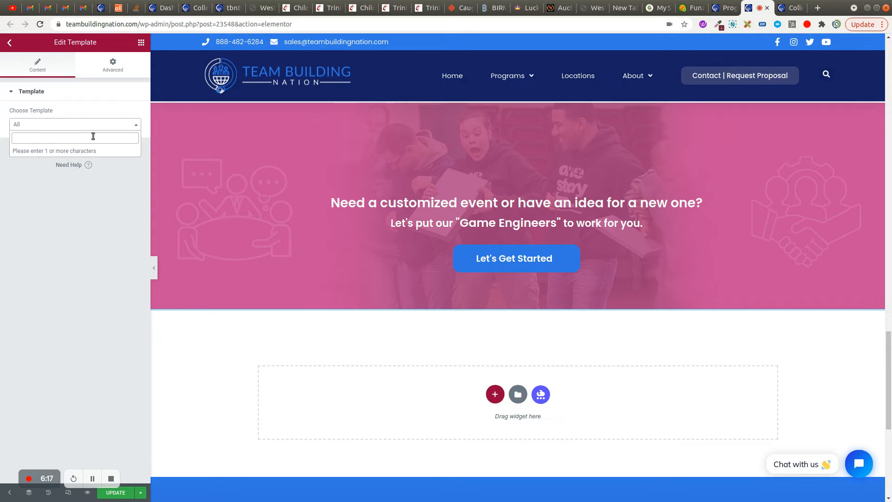
type("Reviews")
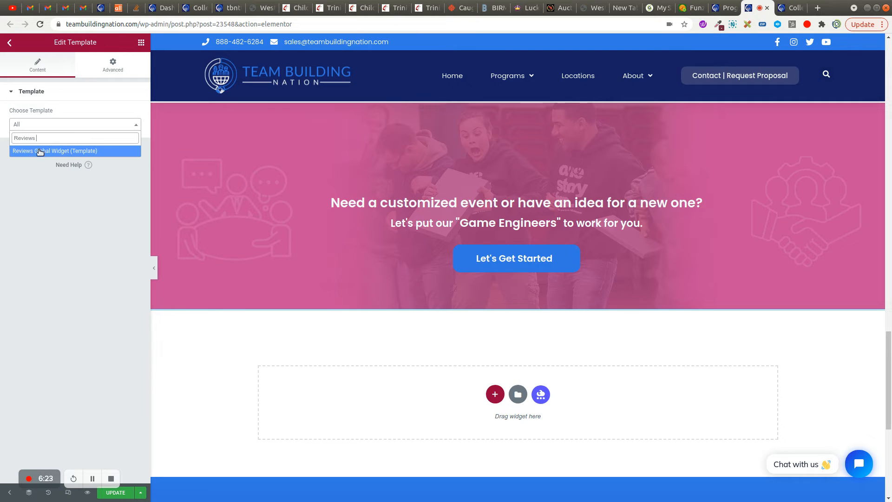
left_click(64, 151)
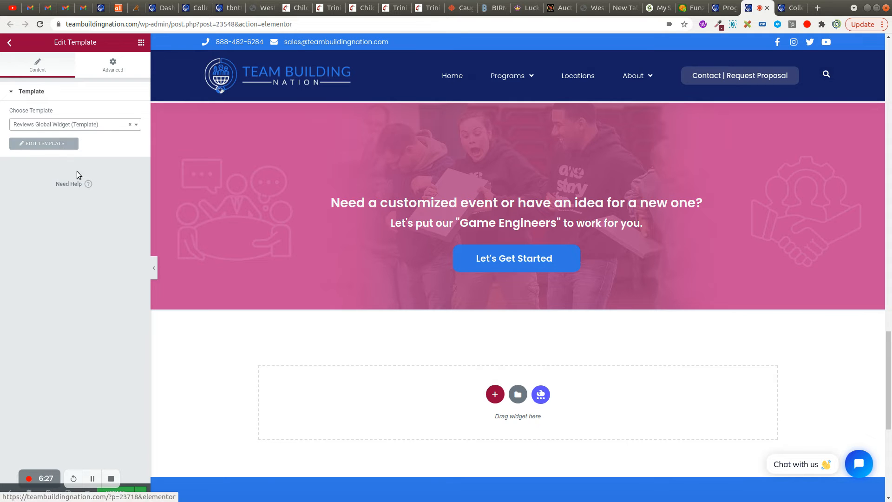
scroll(357, 317, "down", 4)
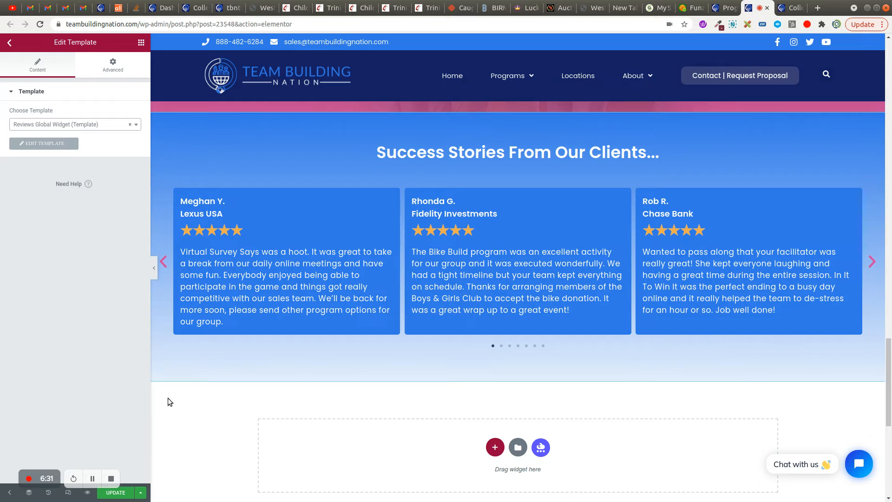
- Update the program page and preview it to check the Success Stories From Our Clients section
left_click(116, 493)
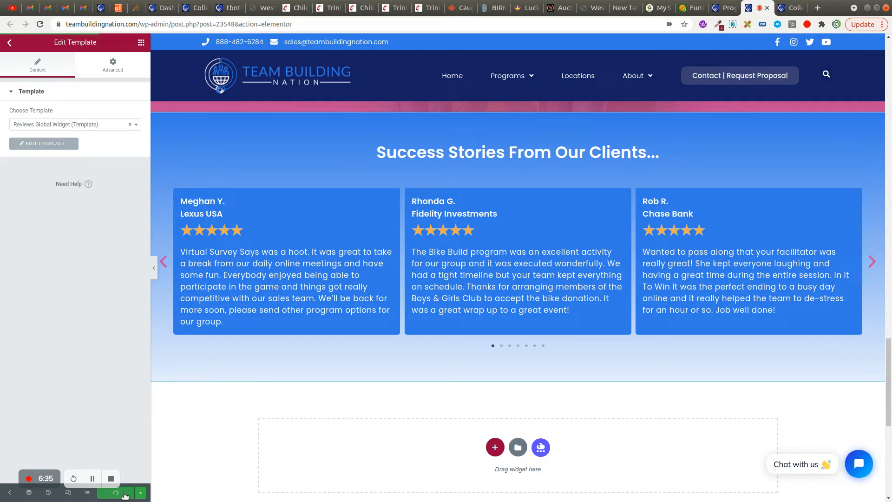
left_click(88, 494)
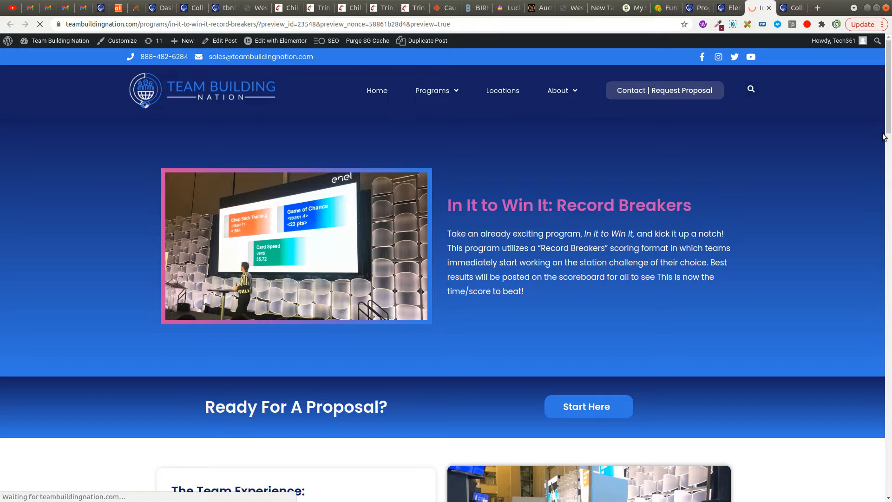
left_click_drag(888, 134, 890, 422)
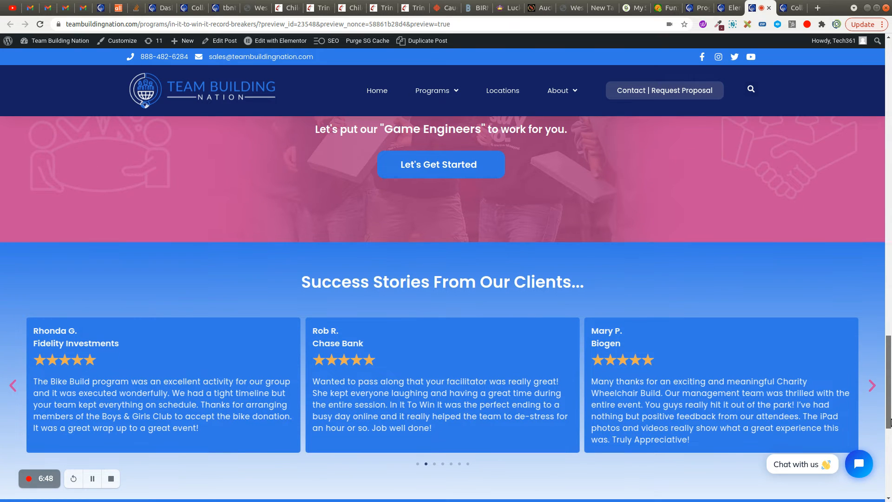
- Open the Reviews Global Widget section from the saved templates for editing with Elementor
left_click(698, 8)
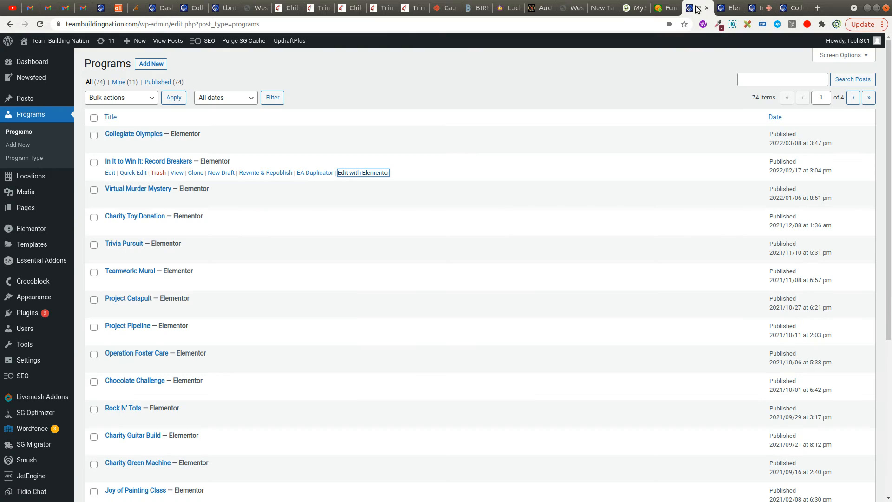
mouse_move(39, 95)
mouse_move(32, 244)
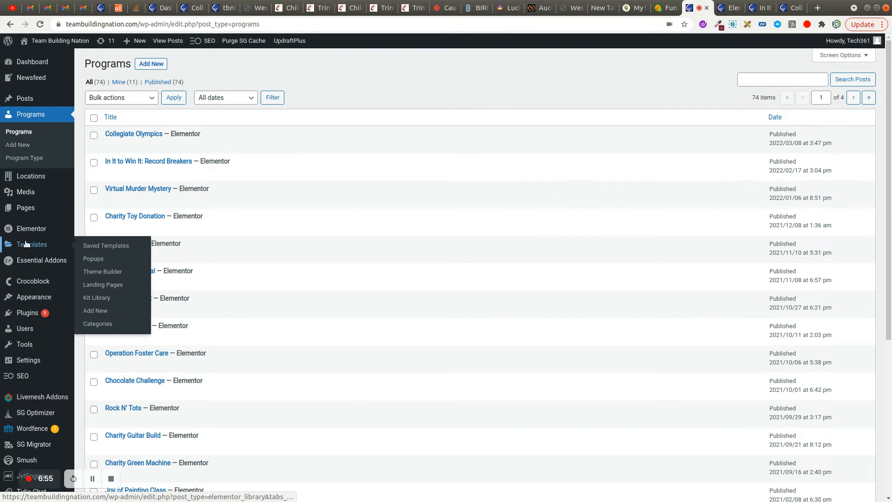
left_click(115, 247)
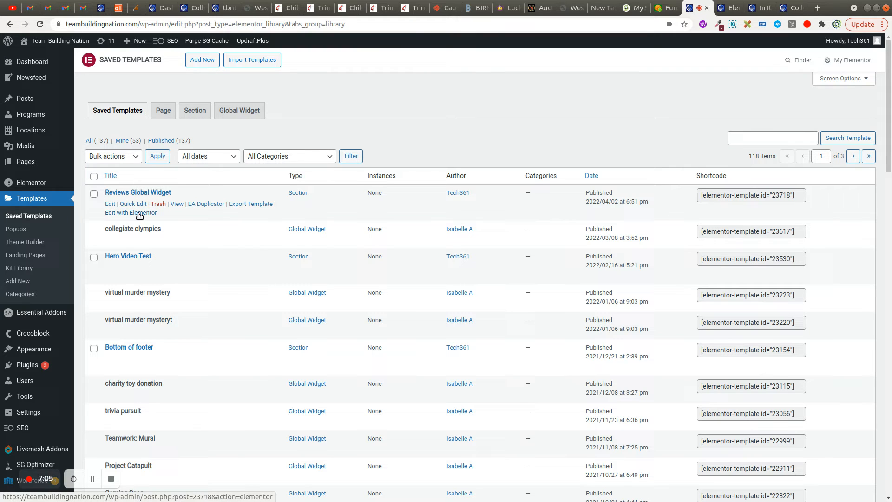
left_click(139, 213)
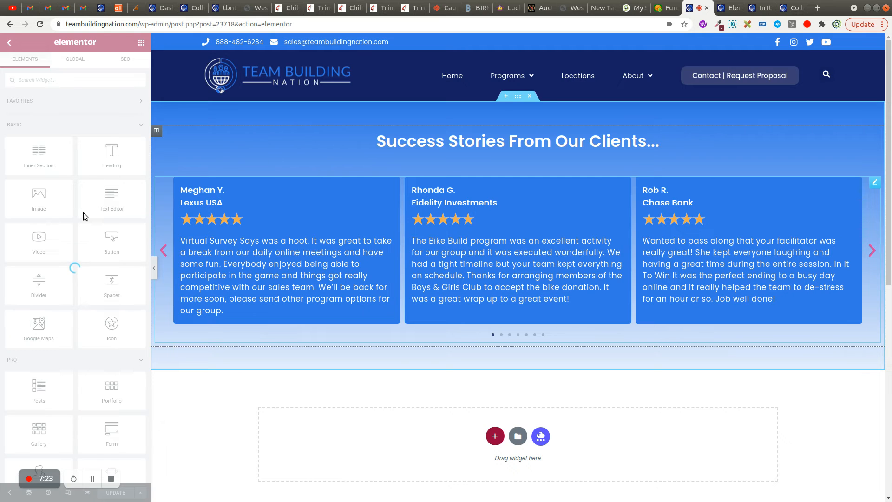
- Open the Reviews carousel's settings and duplicate the slide Item #7
right_click(439, 228)
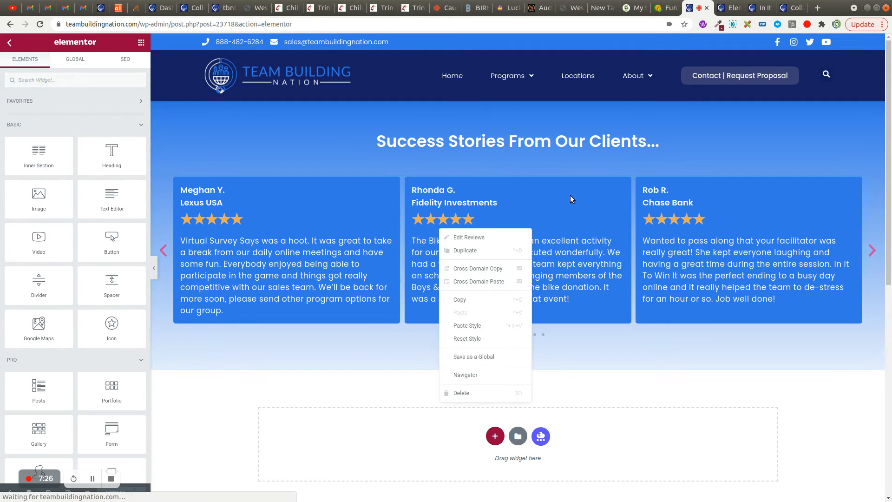
left_click(458, 238)
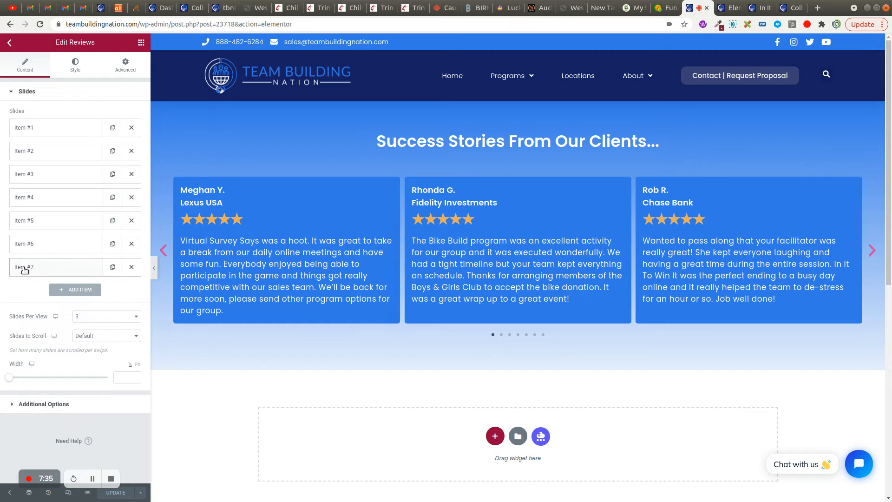
left_click(113, 267)
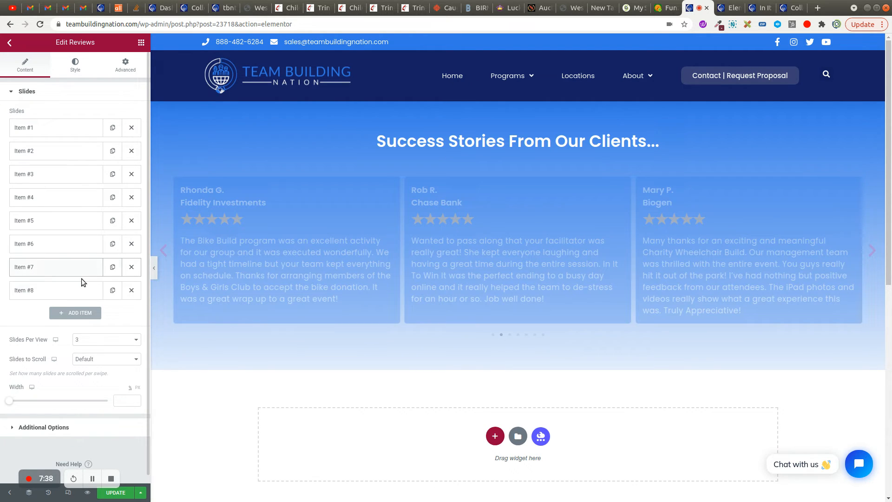
- In Item #8, change the reviewer's name to "New Name" and the company to "NewCorporation", keeping the line-break tag
left_click(43, 291)
scroll(42, 291, "down", 3)
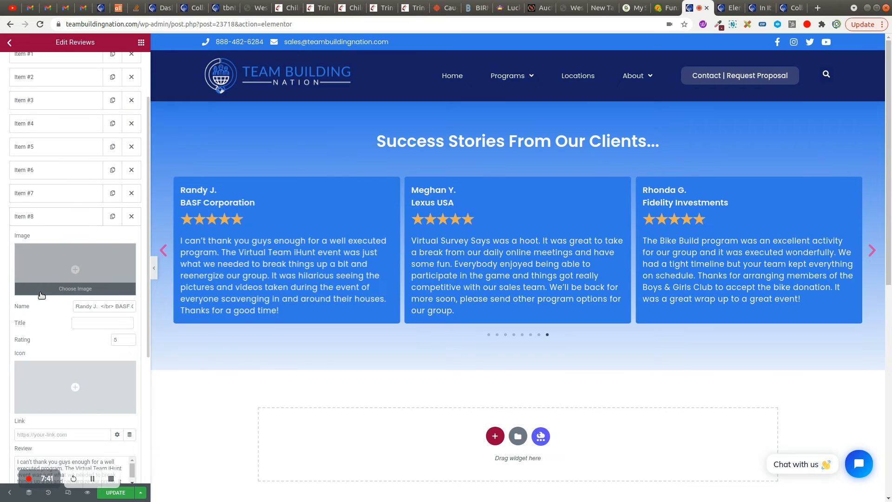
left_click_drag(99, 256, 74, 257)
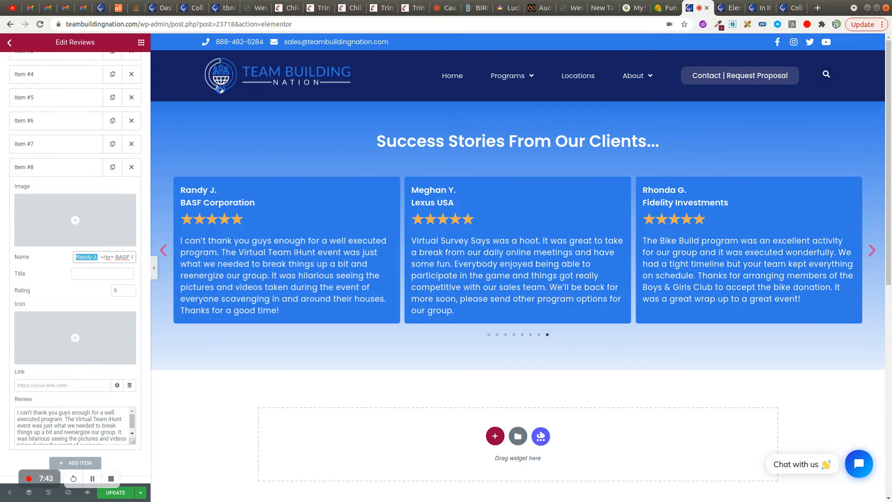
type("New Name")
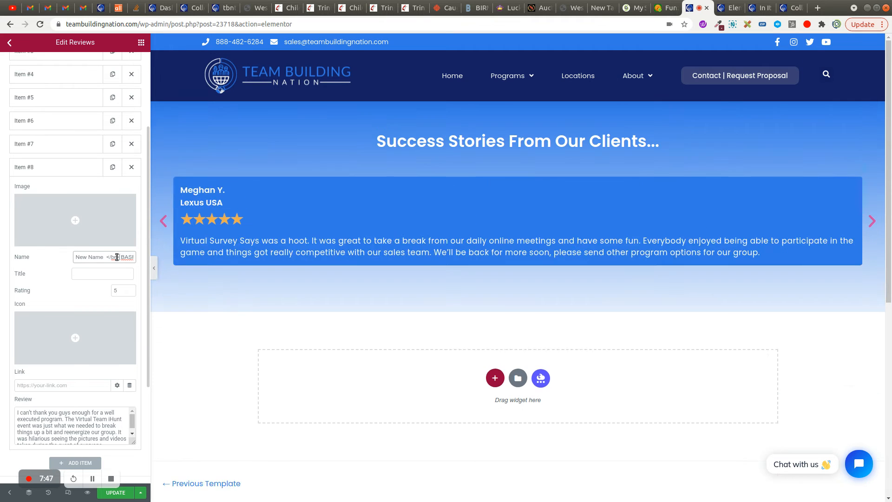
left_click_drag(120, 258, 90, 259)
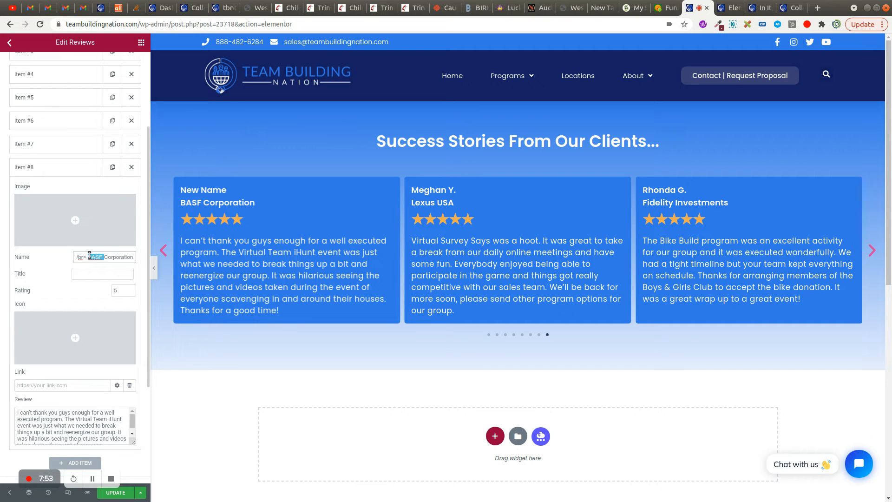
type("New")
- Replace Item #8's review text with "New review" and update the template
scroll(34, 372, "down", 2)
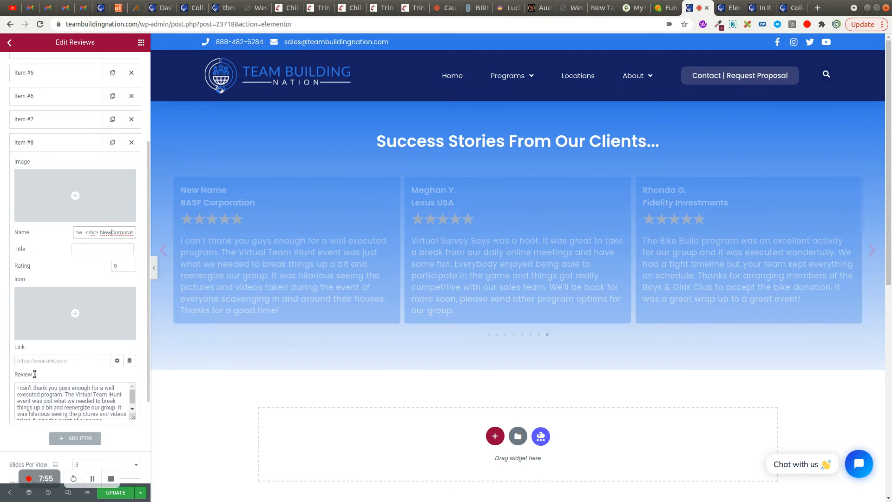
left_click_drag(18, 364, 165, 422)
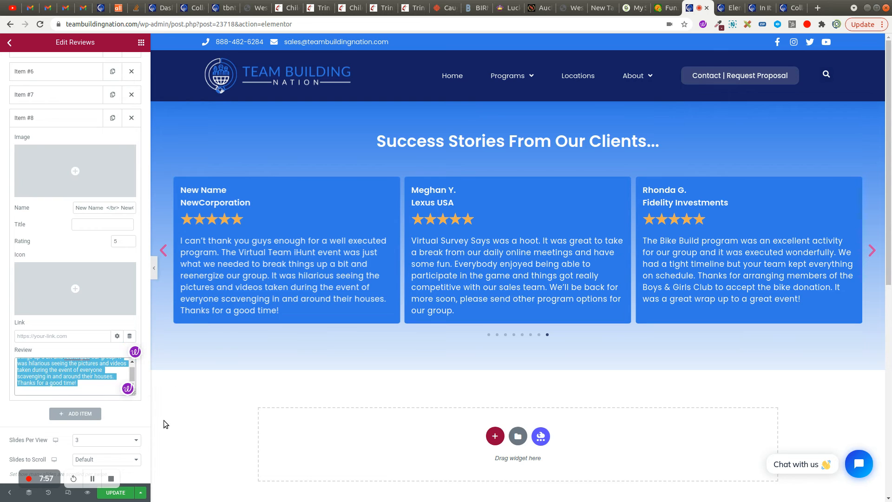
type("New review")
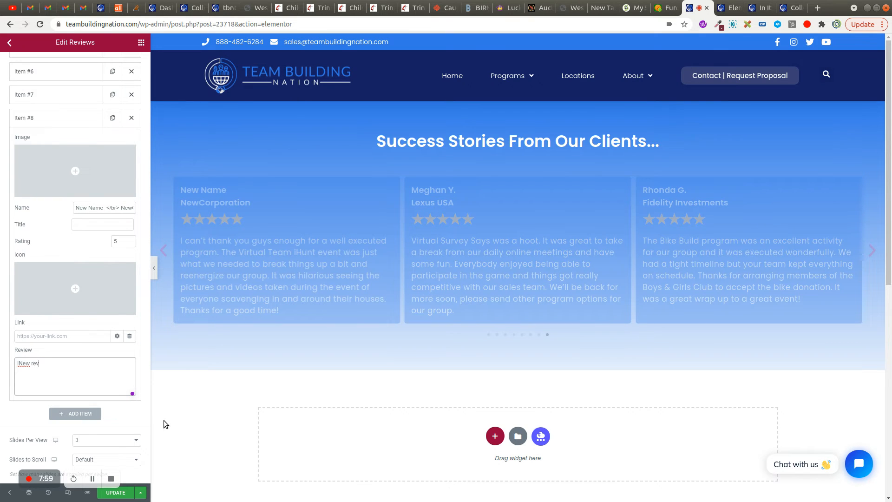
right_click(23, 367)
left_click(19, 363)
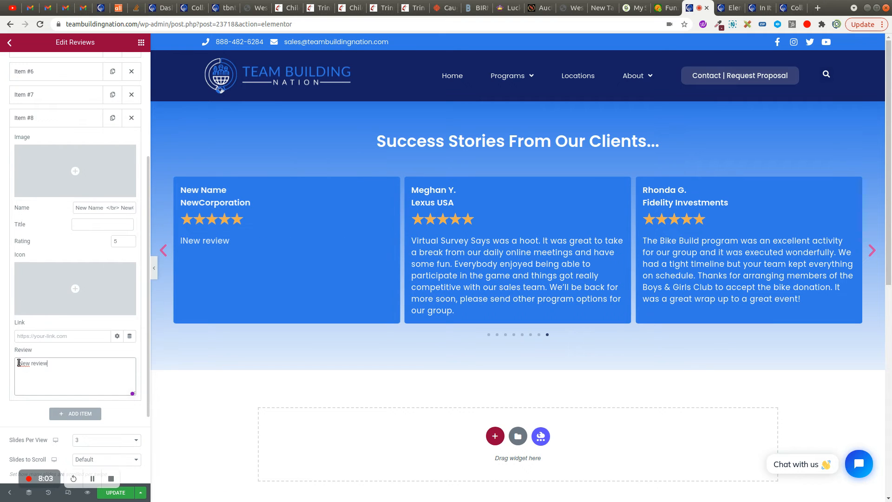
left_click(122, 495)
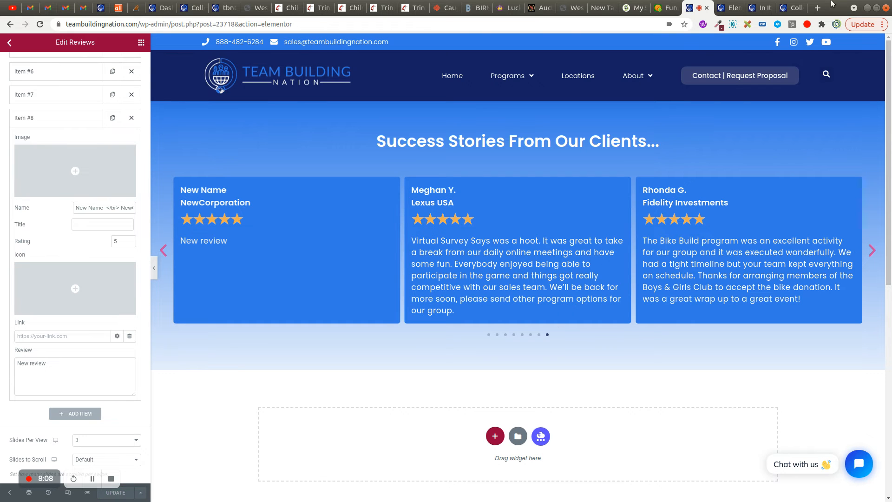
- Reload the In It to Win It: Record Breakers preview and move the reviews carousel back to the added review
left_click(793, 8)
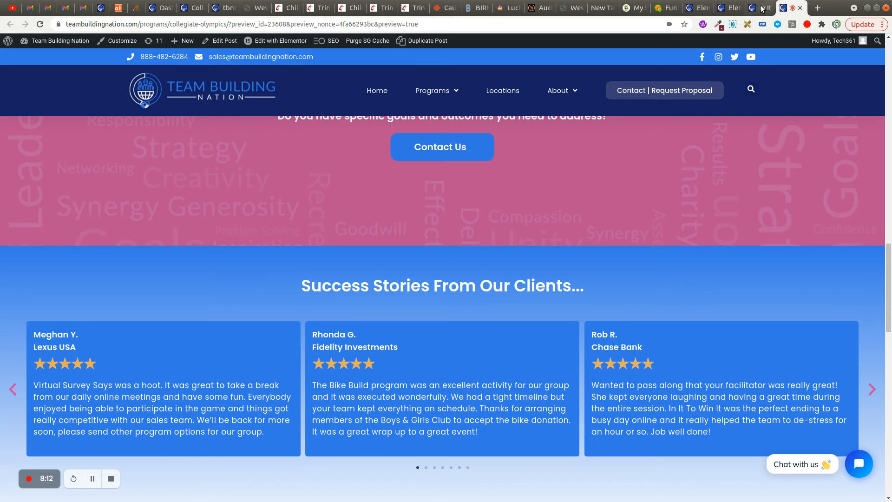
left_click(760, 8)
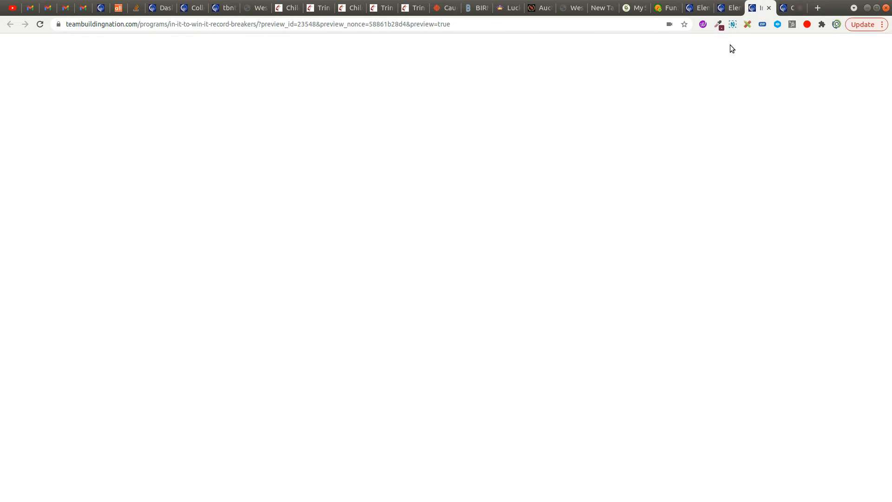
scroll(614, 241, "down", 3)
scroll(605, 248, "up", 4)
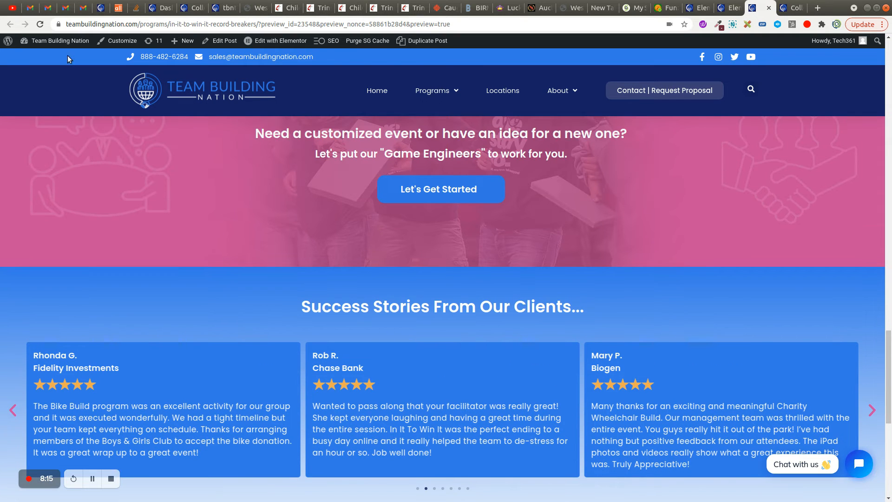
left_click(40, 24)
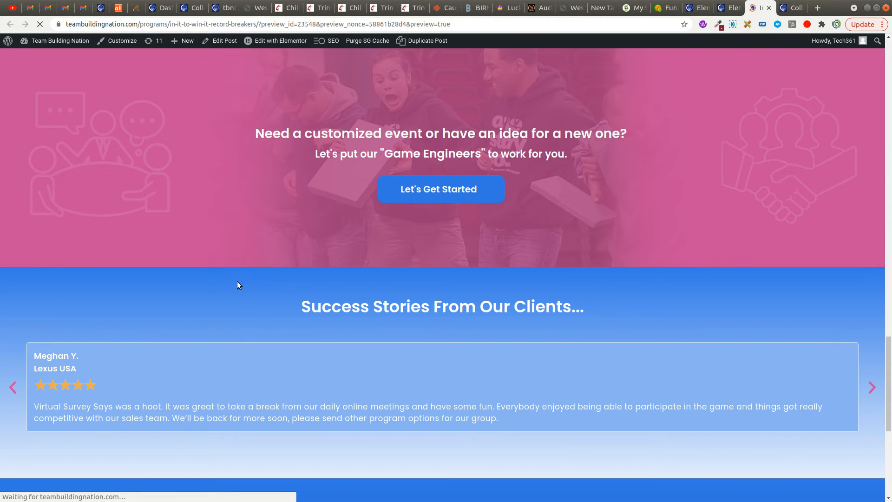
scroll(152, 349, "down", 1)
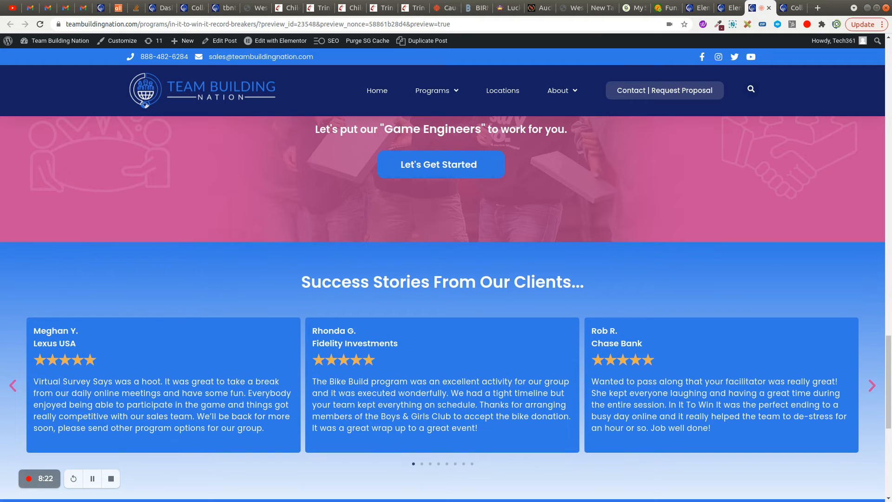
left_click(14, 385)
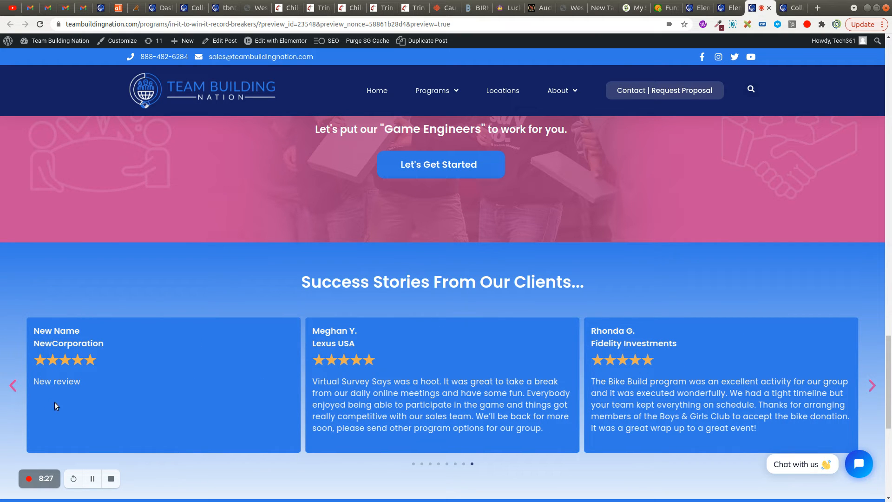
- Delete Item #8 from the Reviews carousel in the Reviews Global Widget template and update the template
left_click(701, 9)
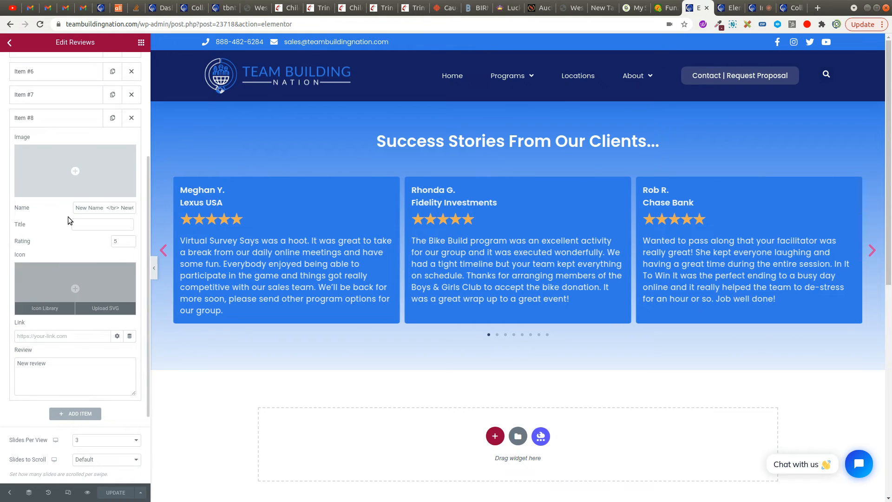
scroll(67, 216, "up", 1)
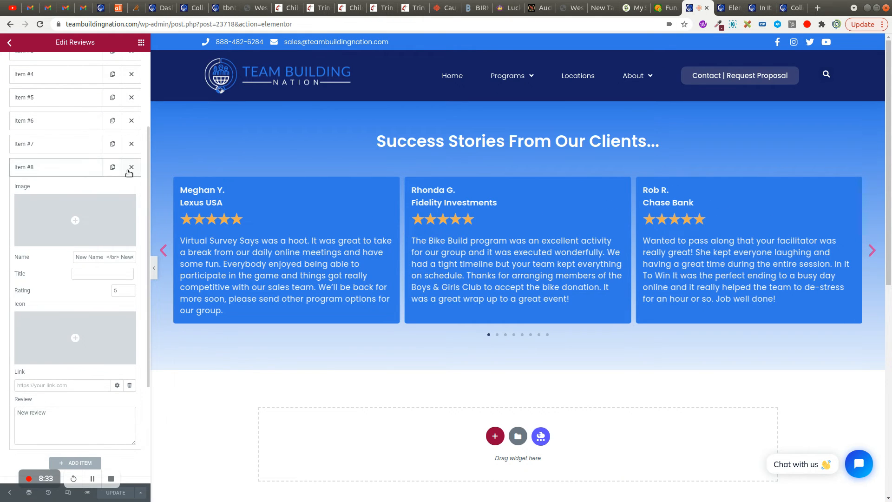
left_click(131, 166)
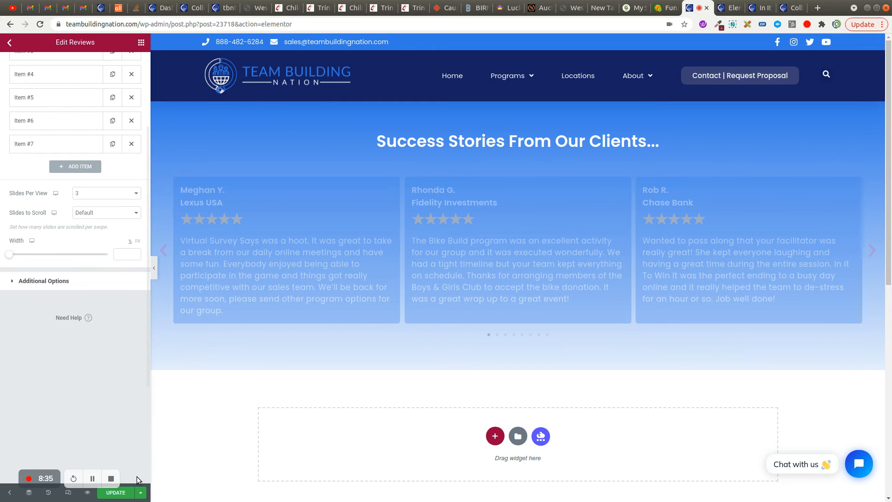
left_click(129, 491)
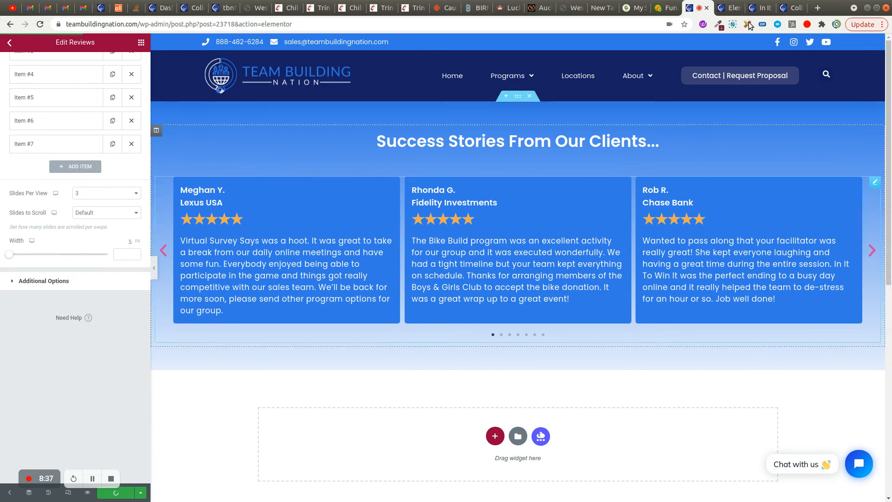
- Reload the In It to Win It: Record Breakers preview and step back through the carousel to check the remaining reviews
left_click(788, 7)
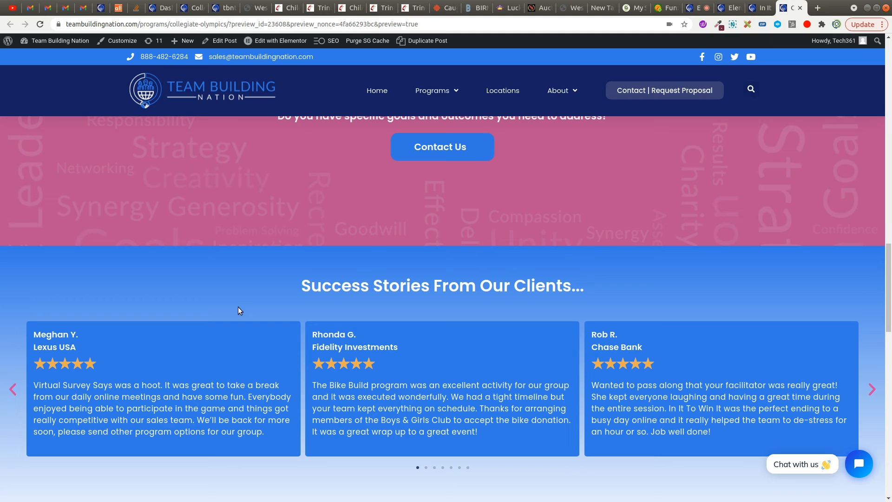
left_click(757, 7)
left_click(41, 24)
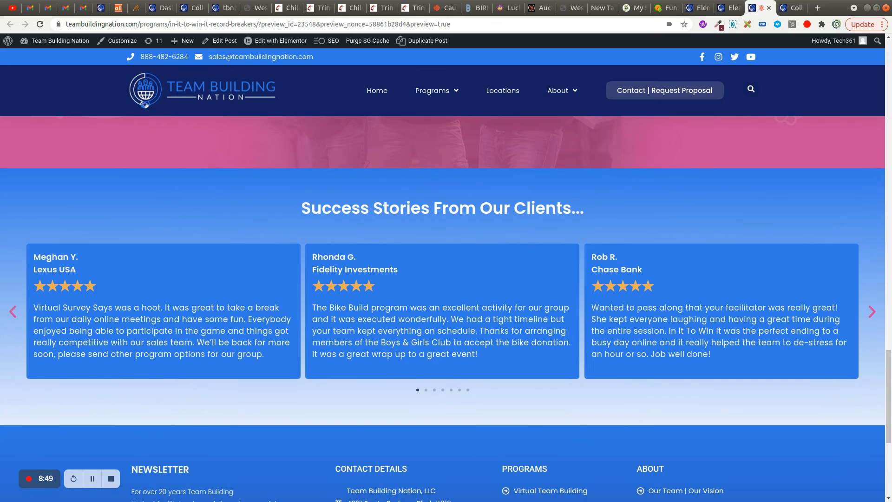
left_click(14, 310)
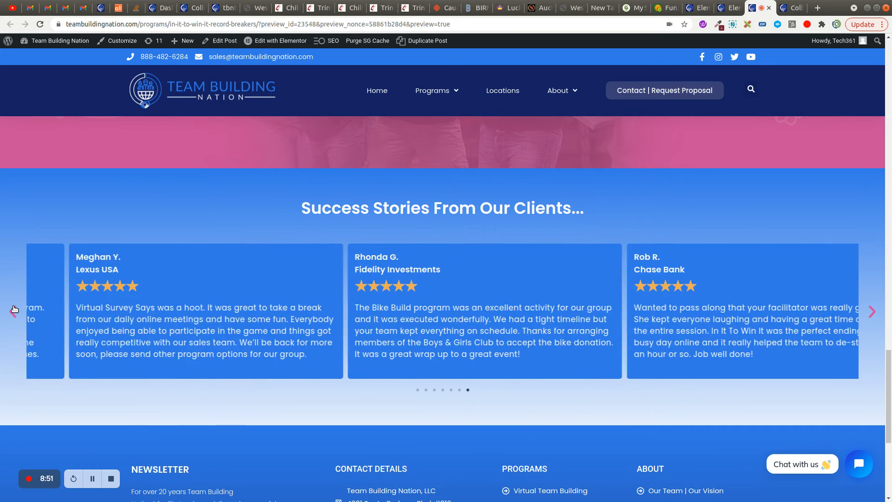
left_click(14, 309)
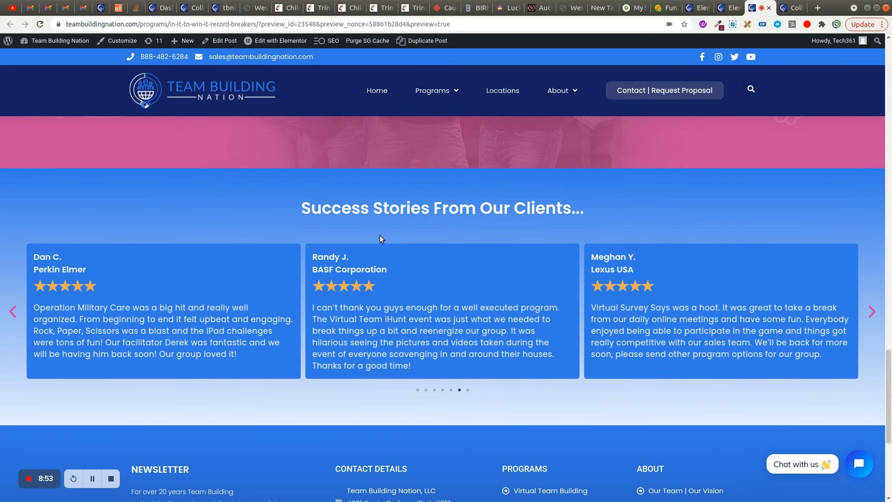
- Close the Elementor editors of In It to Win It: Record Breakers and the Reviews Global Widget
left_click(737, 8)
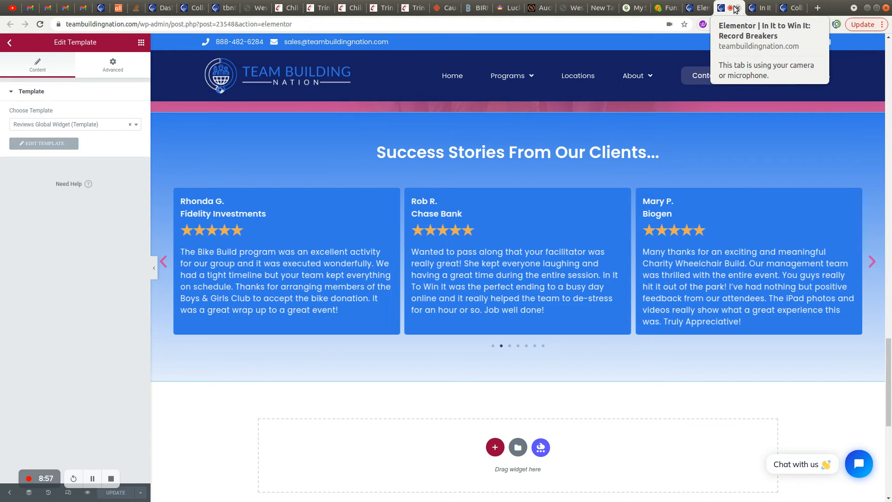
left_click(737, 8)
left_click(698, 7)
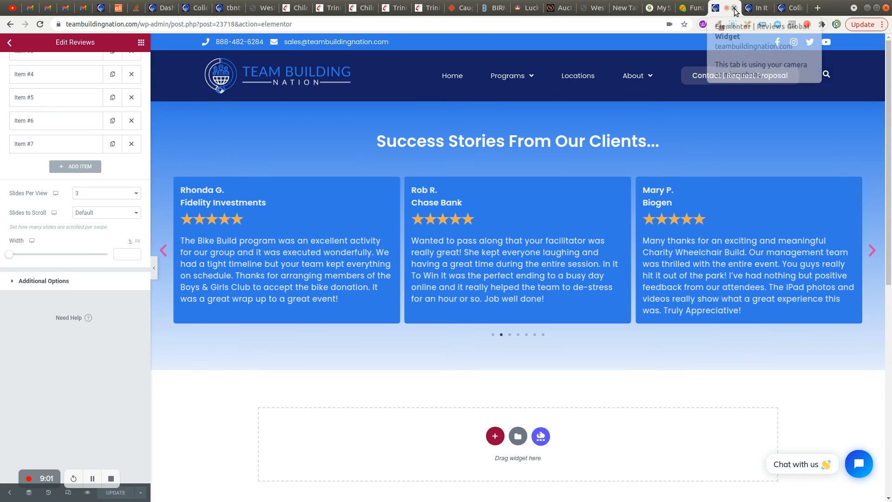
left_click(735, 7)
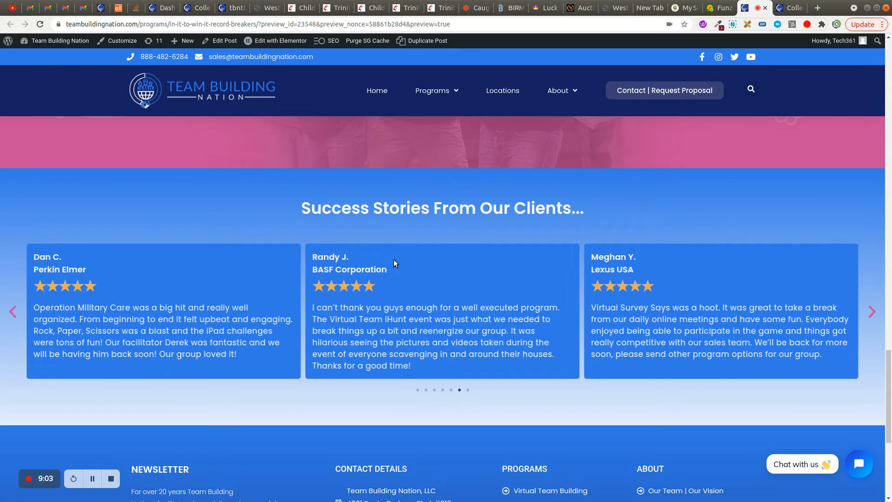
- Open the Virtual Murder Mystery program from the WordPress Programs list for editing with Elementor
scroll(403, 260, "up", 2)
mouse_move(41, 41)
left_click(25, 57)
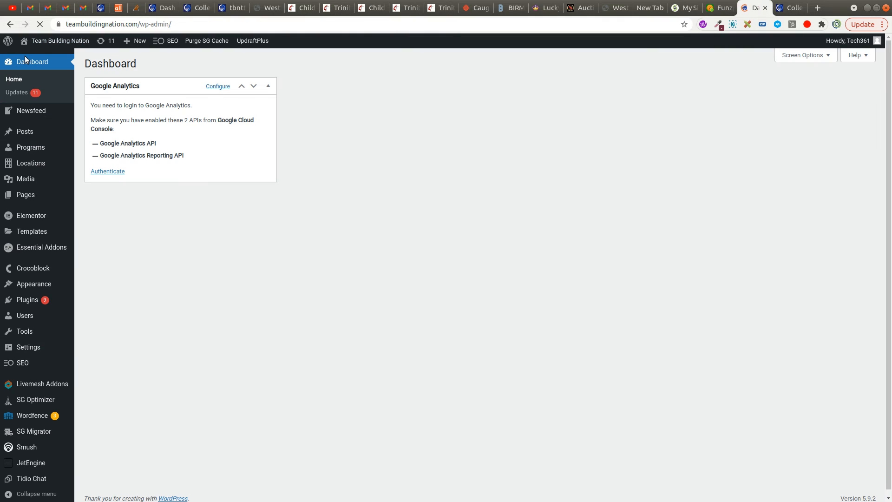
mouse_move(29, 147)
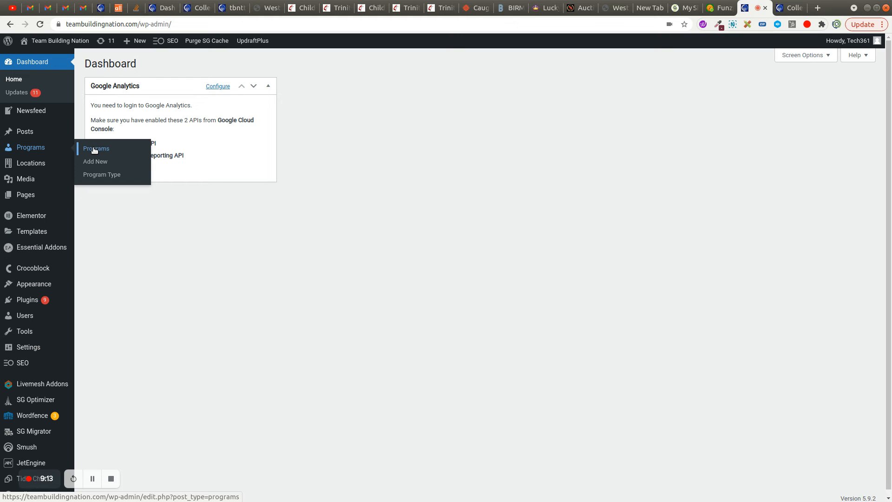
left_click(95, 150)
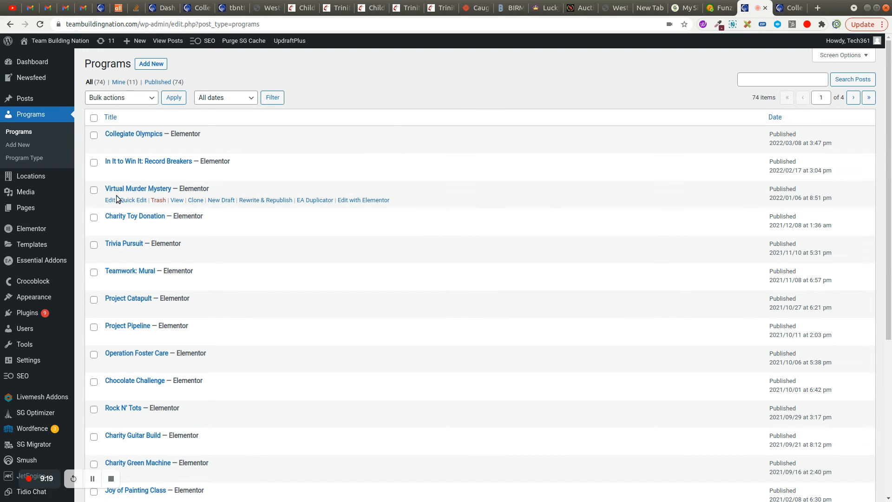
left_click(373, 200)
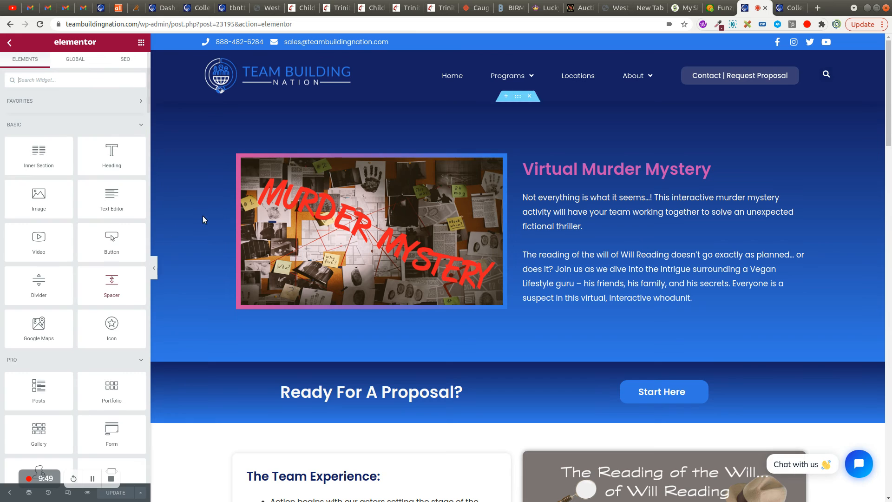
- Add a single-column section beneath the "Need a customized event or have an idea for a new one?" banner
scroll(201, 219, "down", 5)
scroll(201, 223, "down", 14)
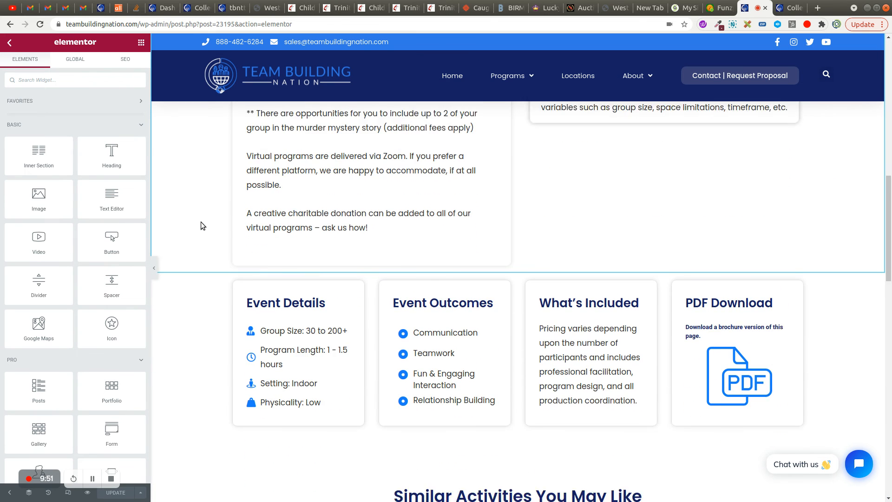
scroll(202, 222, "down", 7)
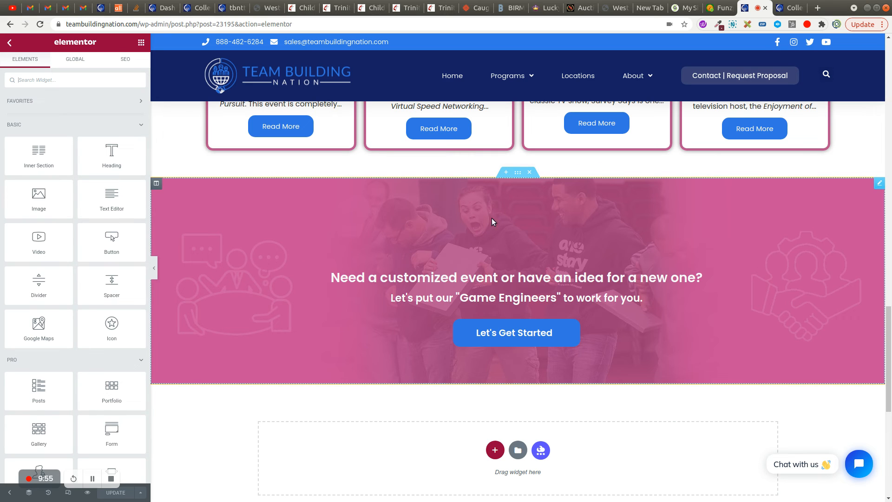
scroll(470, 443, "down", 1)
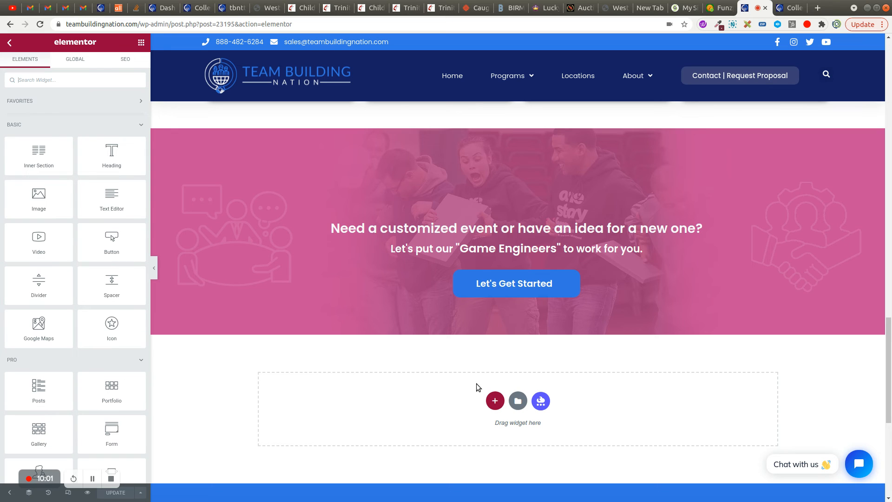
left_click(495, 401)
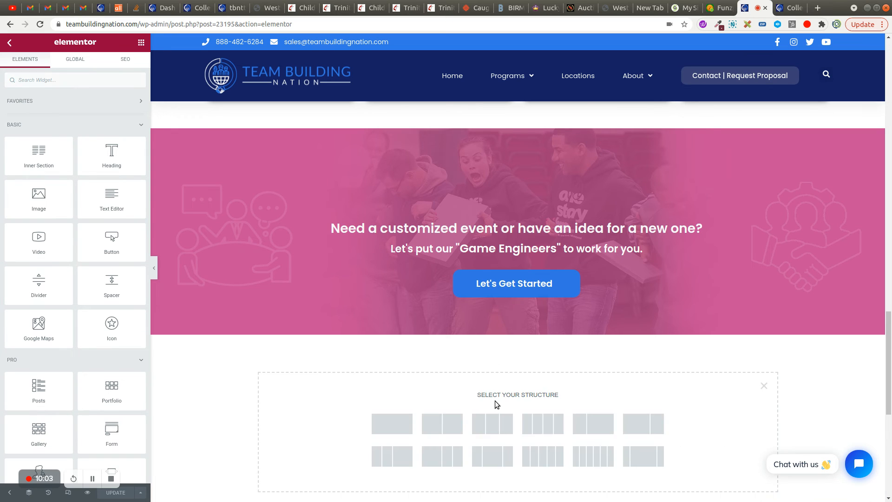
left_click(386, 423)
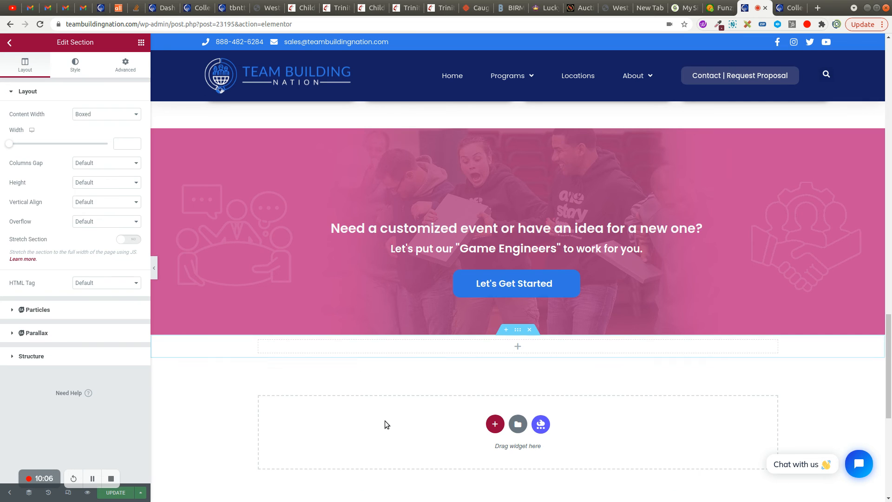
- Insert another single-column section above the customized event banner and delete it again
scroll(449, 401, "up", 1)
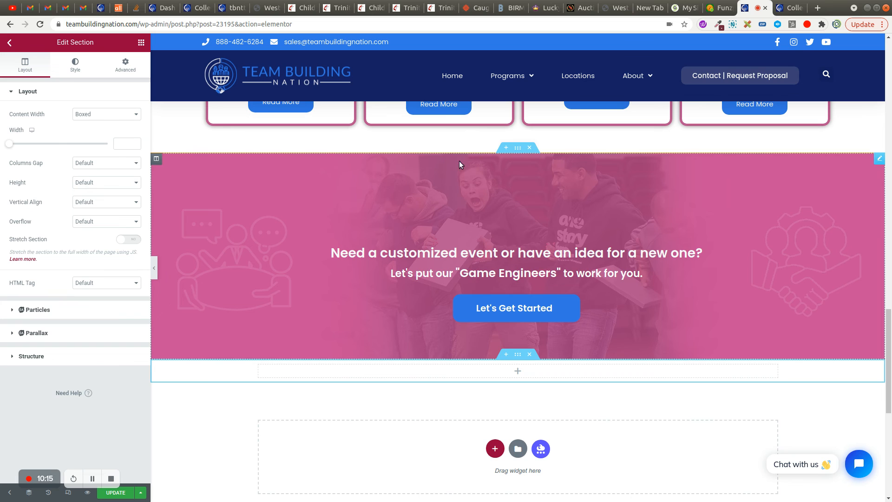
left_click(505, 148)
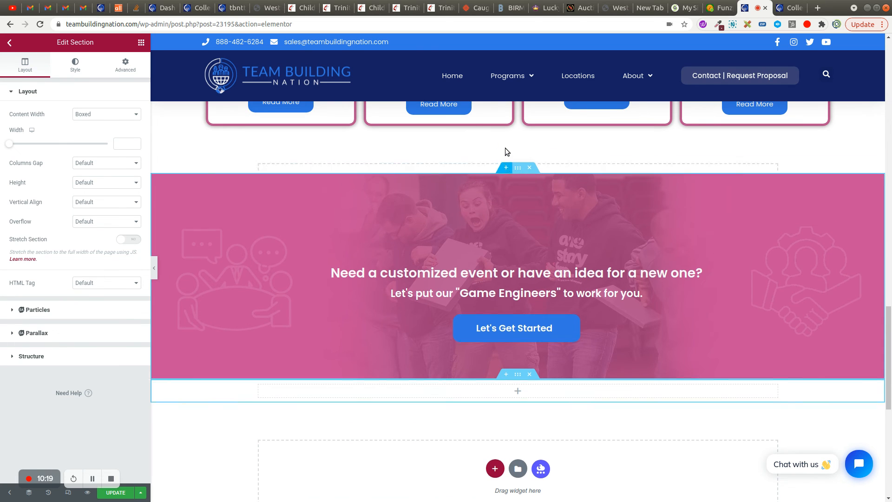
left_click(495, 194)
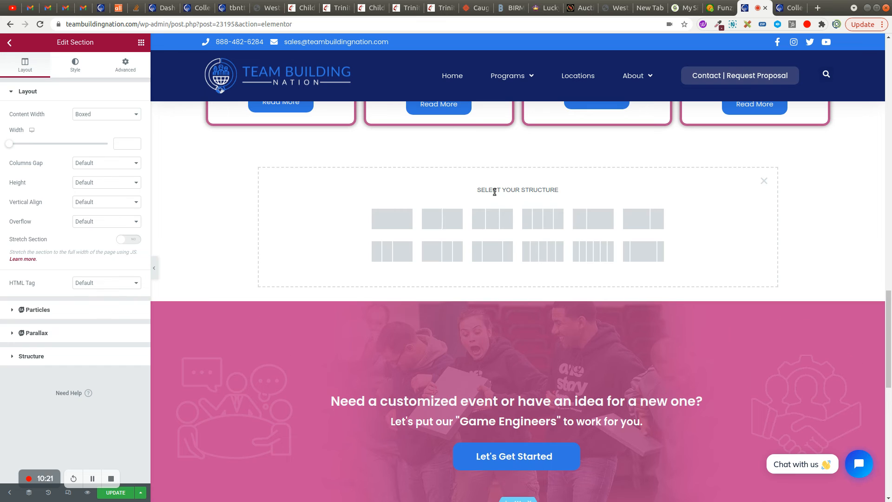
left_click(393, 217)
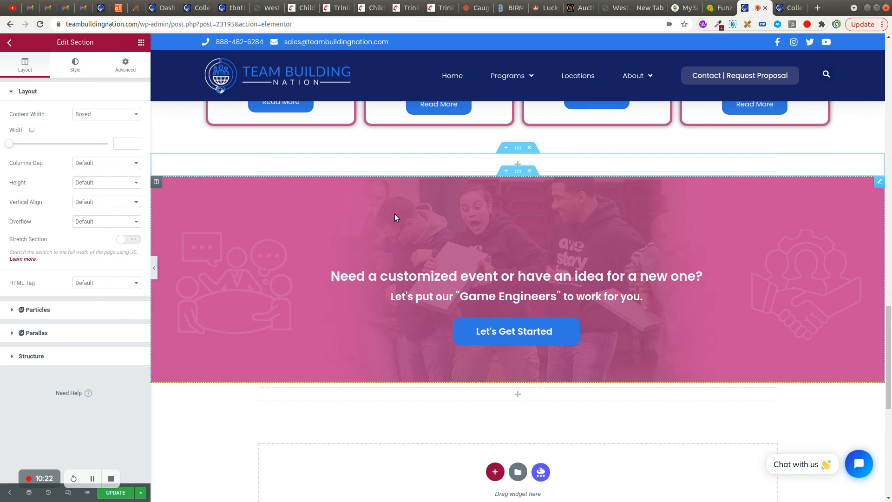
left_click(531, 148)
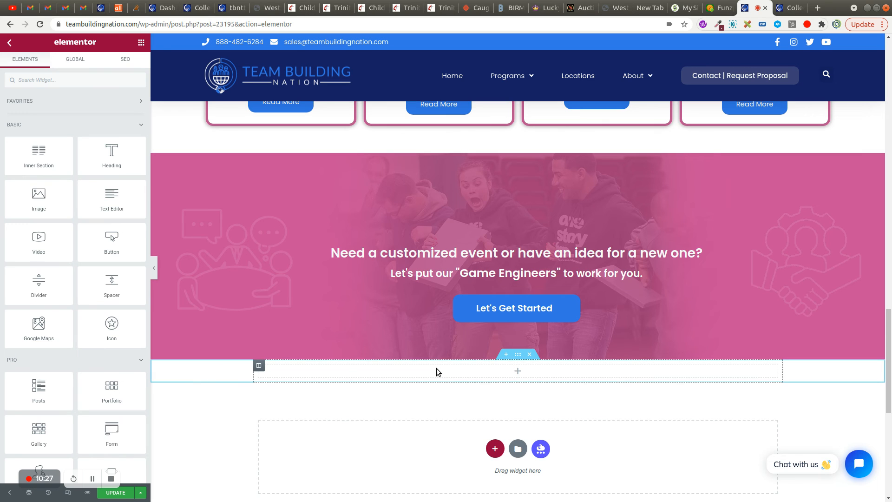
- Set the content width of the empty section below the banner to Full Width
right_click(200, 370)
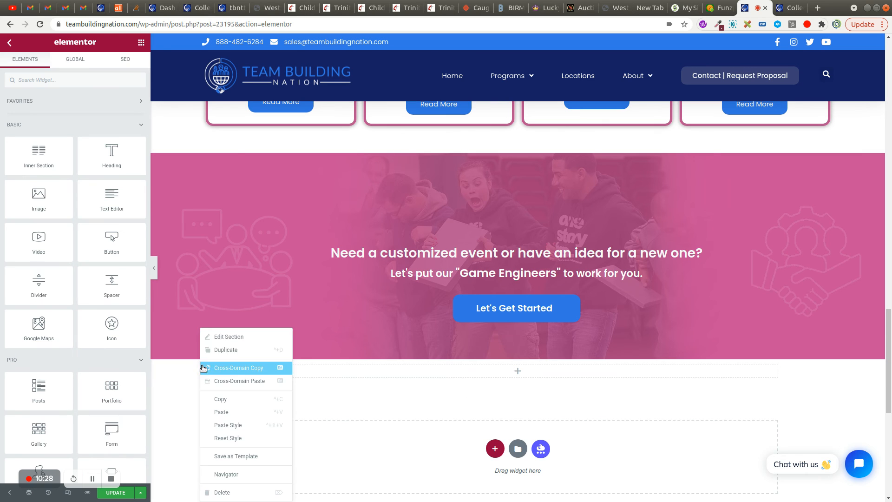
left_click(227, 336)
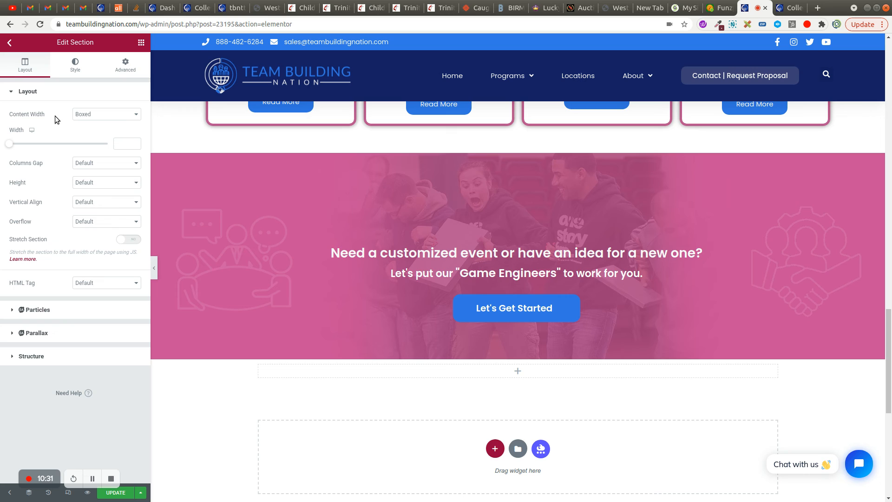
left_click(83, 116)
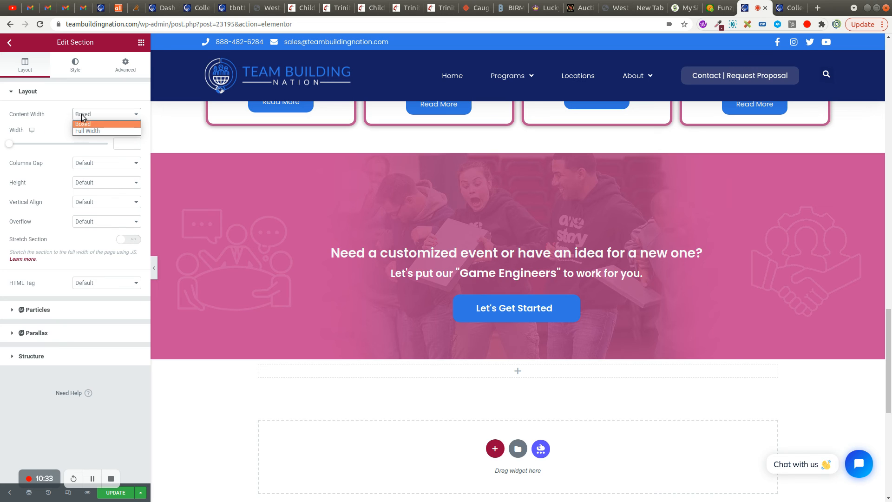
left_click(91, 132)
triple_click(31, 134)
left_click(99, 134)
left_click(92, 149)
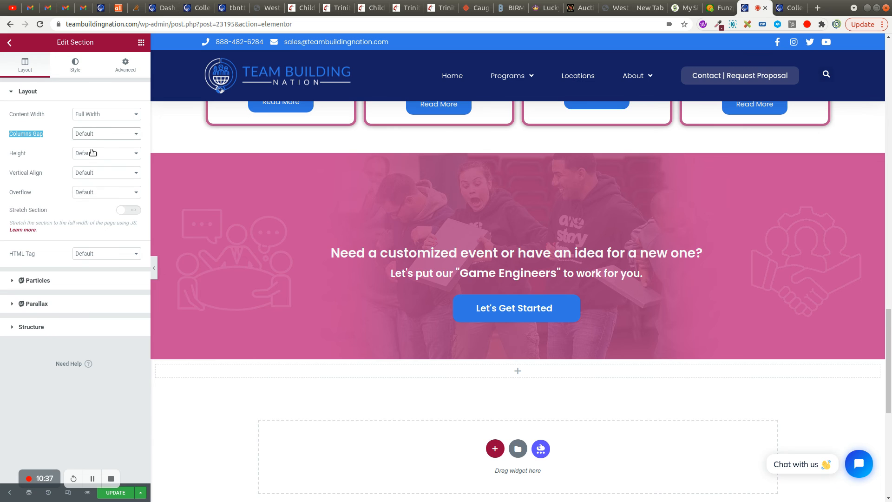
- Place a Template widget in the empty full-width section and choose Reviews Global Widget (Template) as its template
left_click(141, 44)
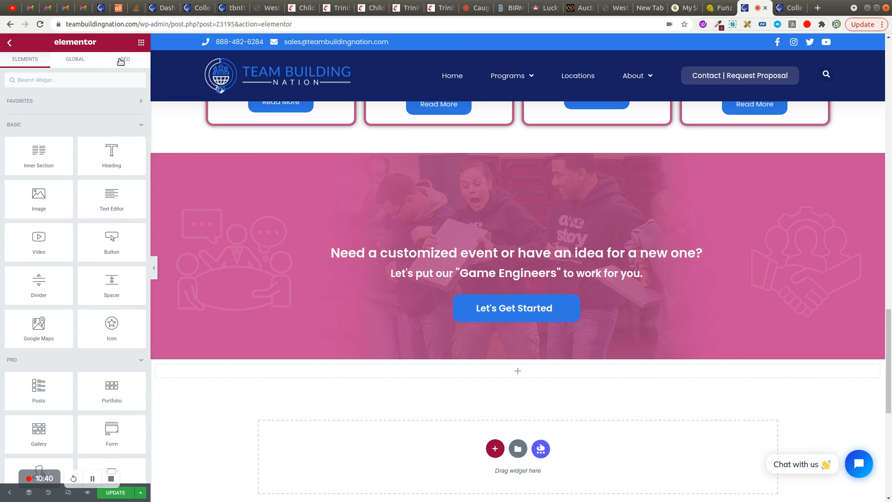
left_click(89, 82)
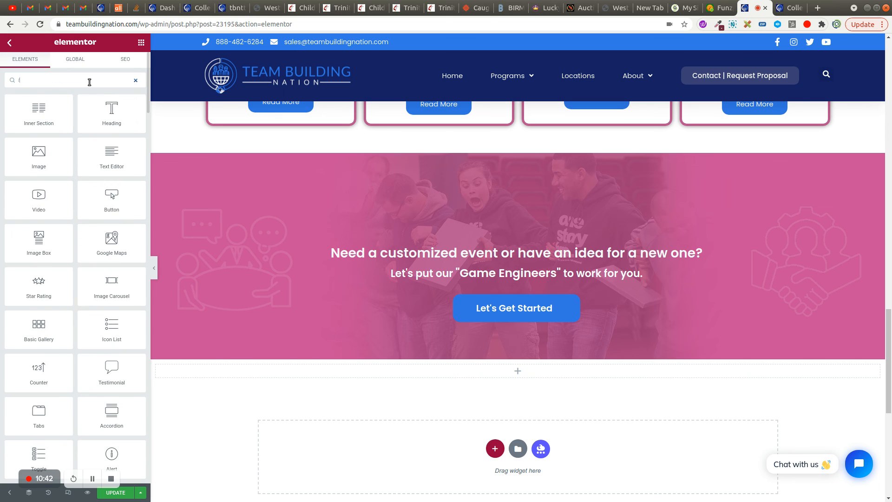
type("templ")
left_click_drag(39, 116, 465, 379)
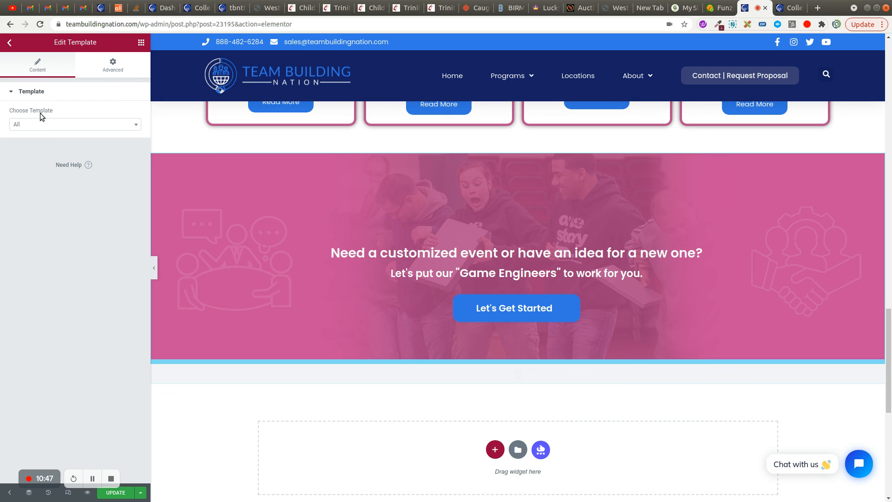
left_click(47, 125)
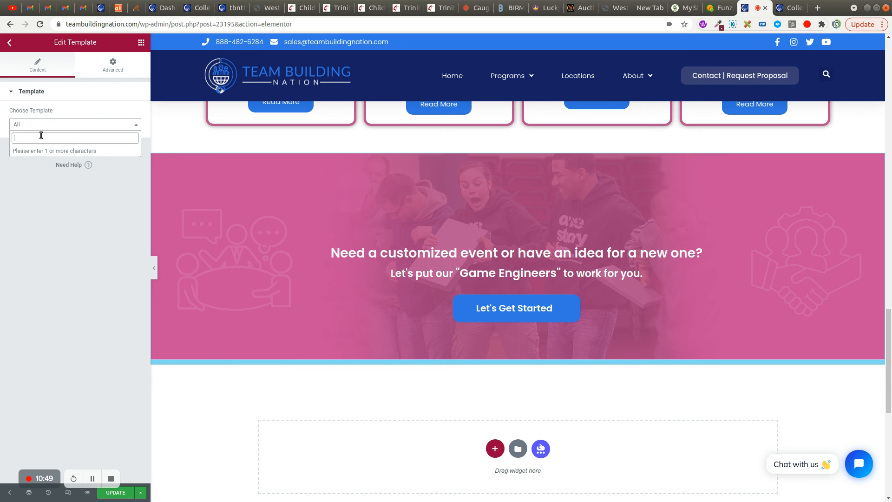
type("reviews")
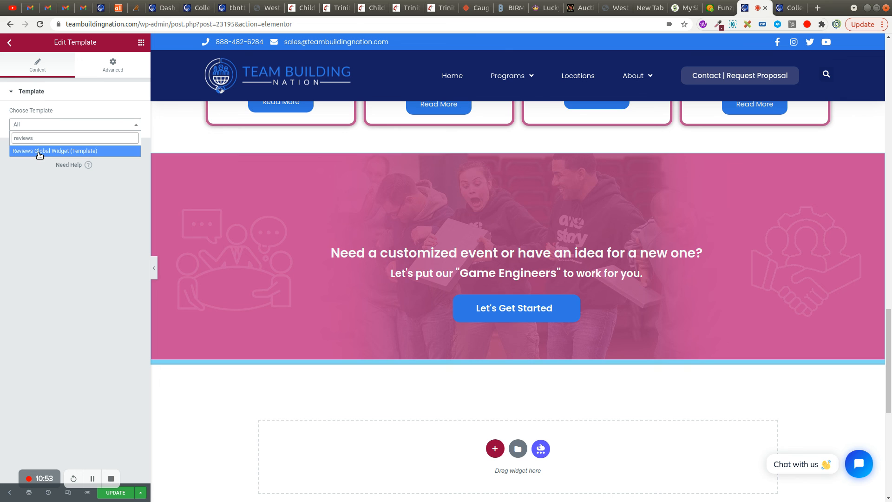
left_click(39, 152)
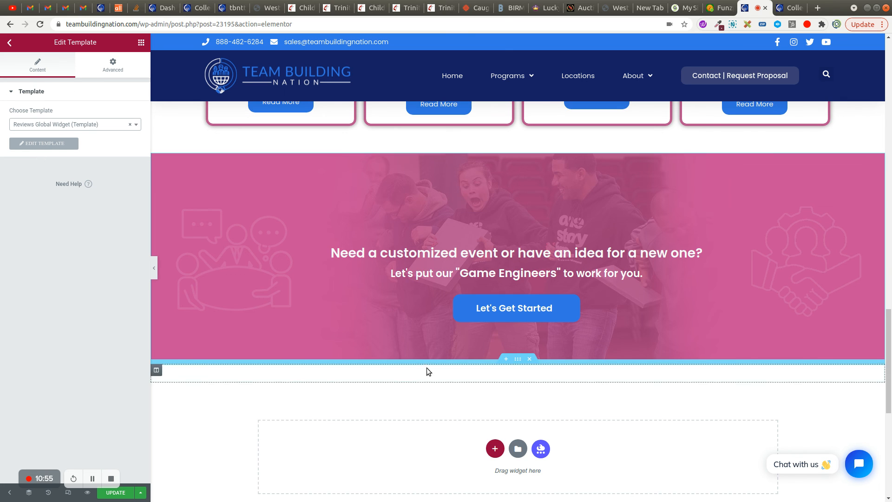
- Update the Virtual Murder Mystery page with the inserted reviews section and open its preview
scroll(299, 342, "down", 5)
scroll(298, 343, "down", 2)
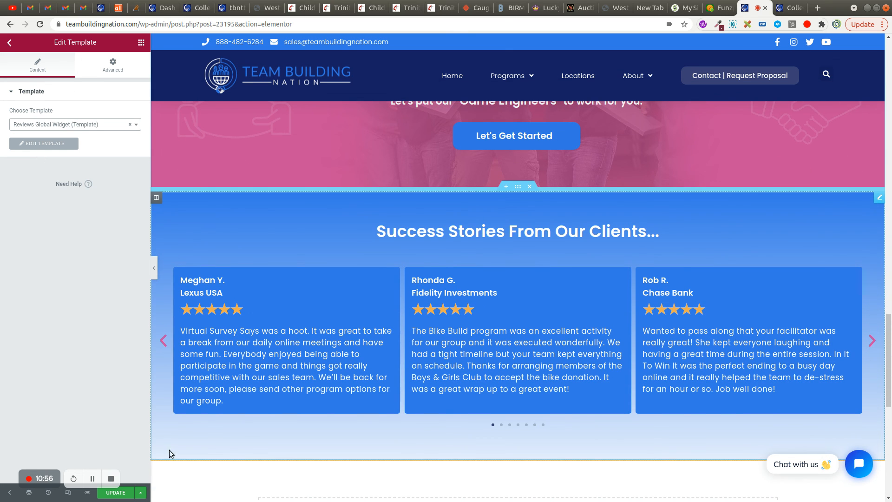
left_click(119, 497)
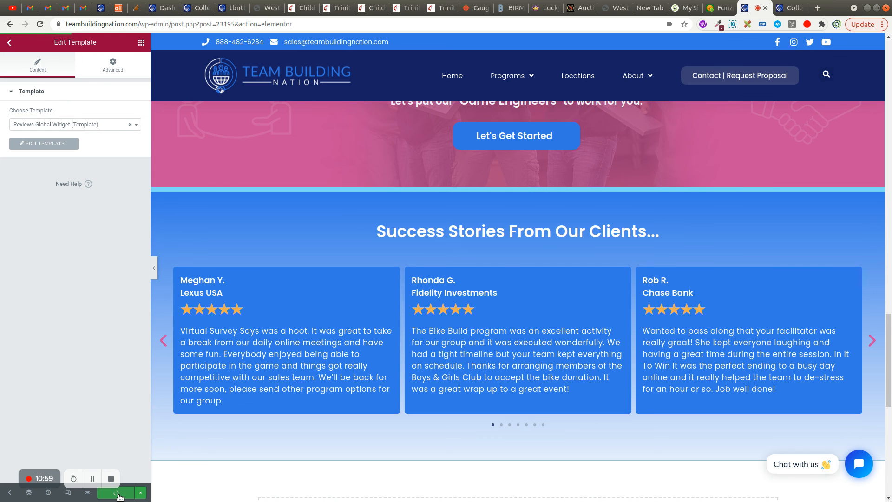
left_click(88, 494)
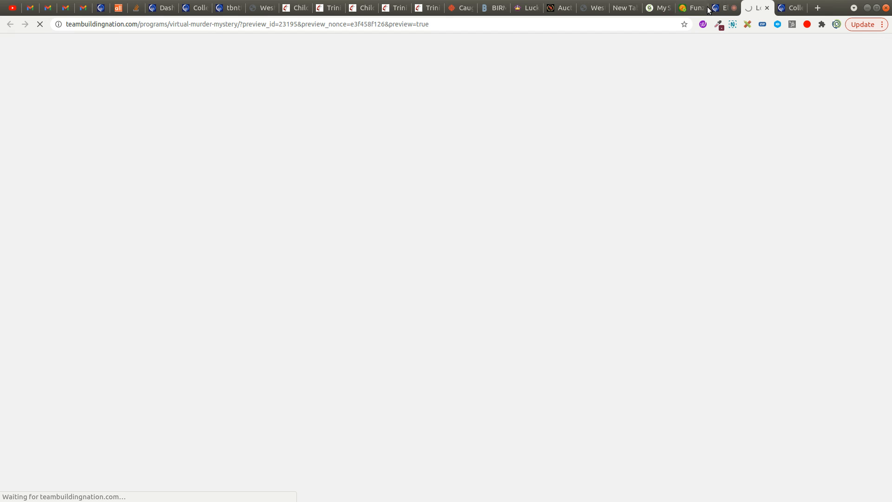